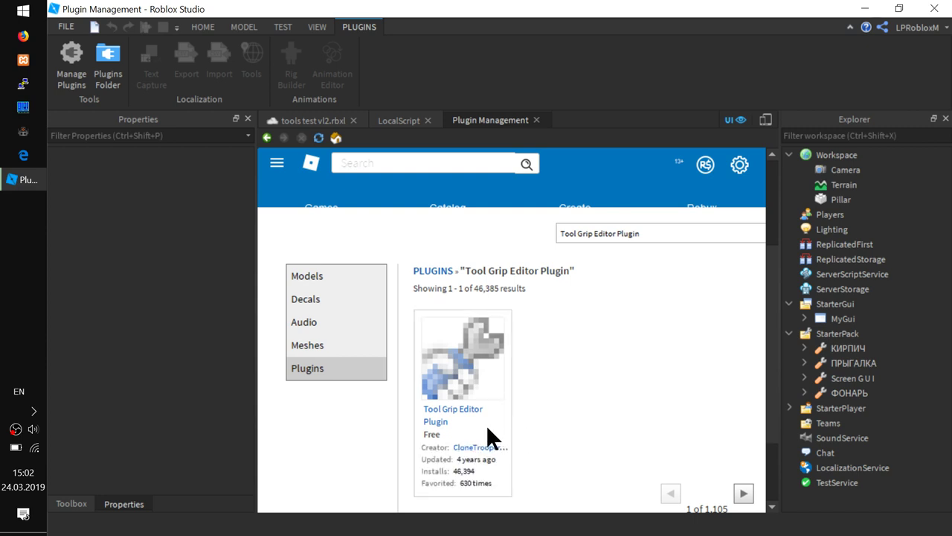
- Open the Tool Grip Editor Plugin's page from the plugin search results and look through its details
scroll(513, 390, "down", 1)
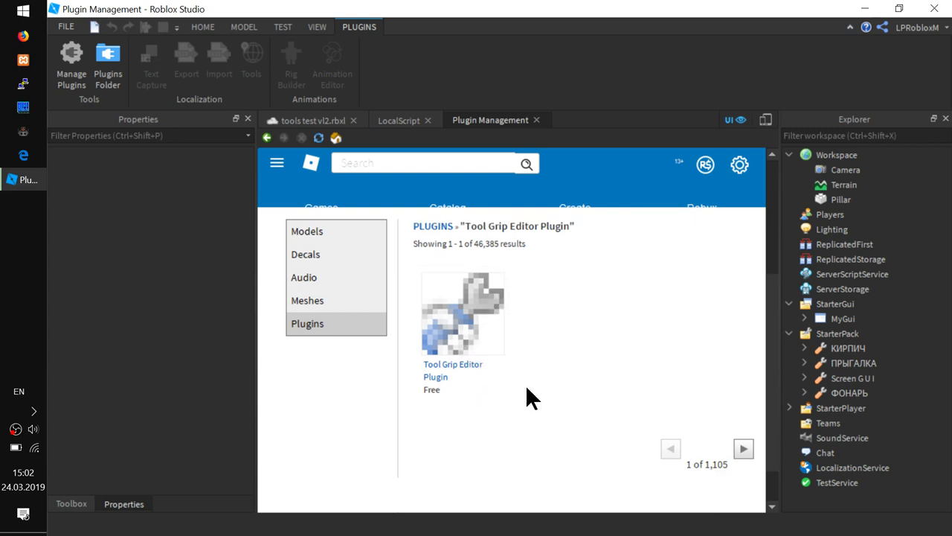
left_click(459, 325)
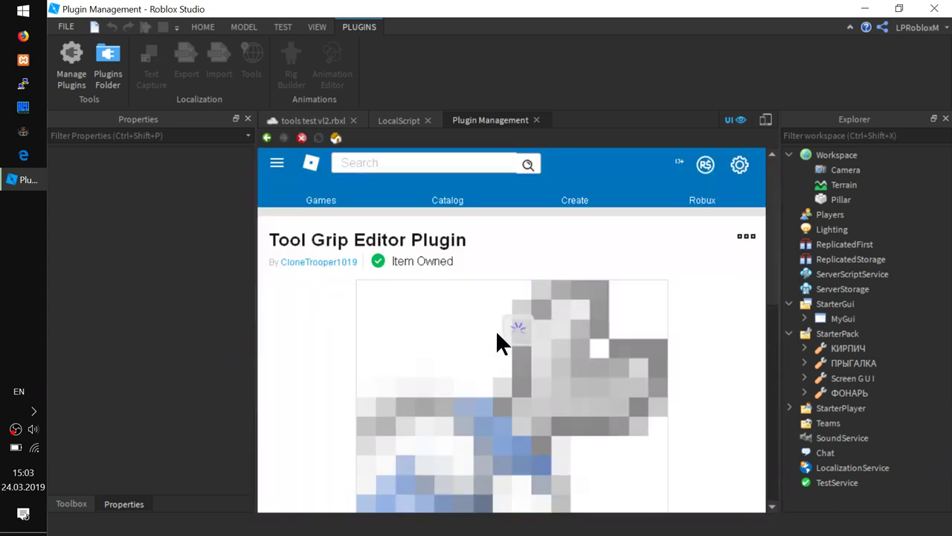
scroll(638, 258, "down", 2)
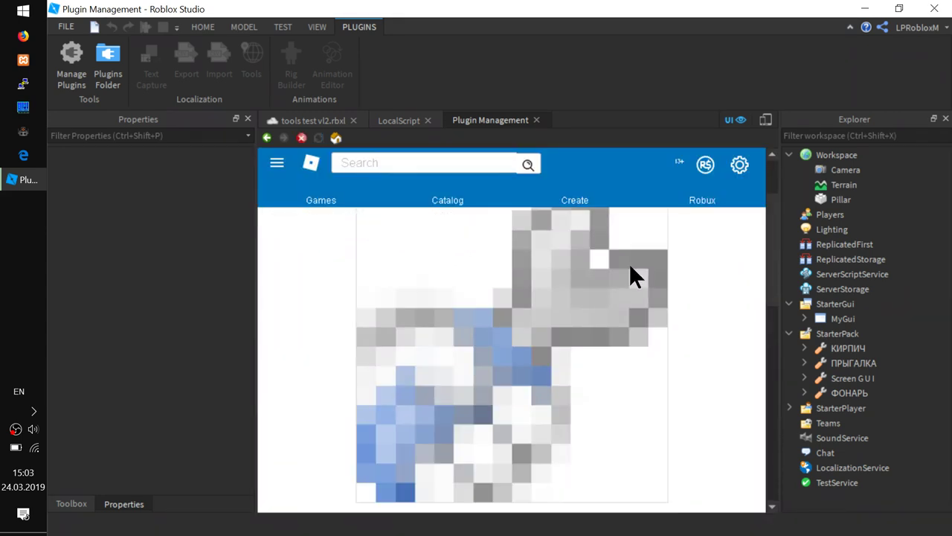
scroll(625, 263, "down", 3)
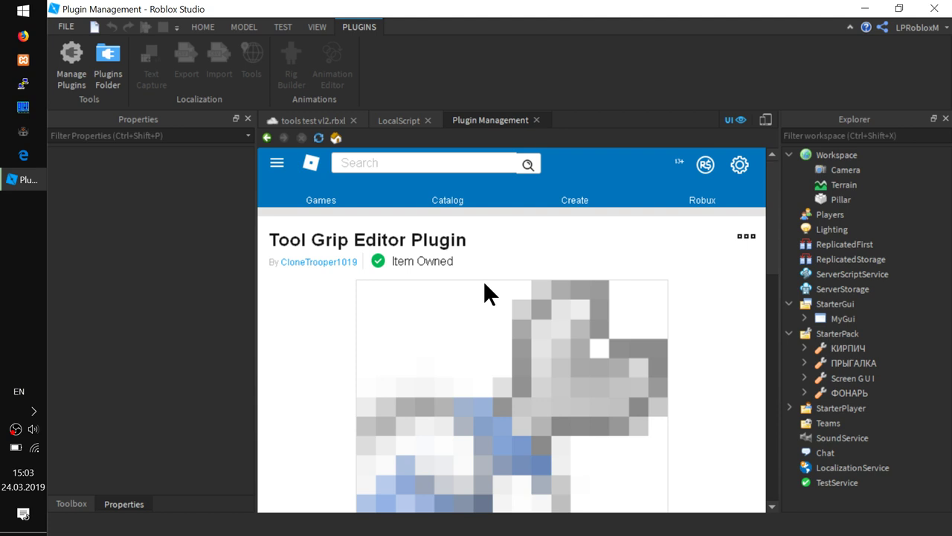
- Install the Tool Grip Editor Plugin and close the plugin management page
scroll(436, 253, "down", 5)
left_click(517, 387)
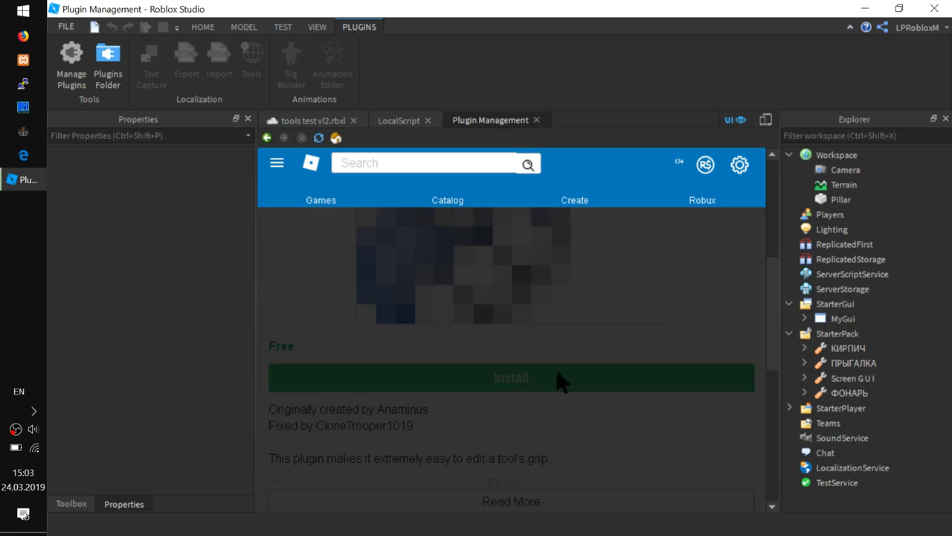
left_click(545, 365)
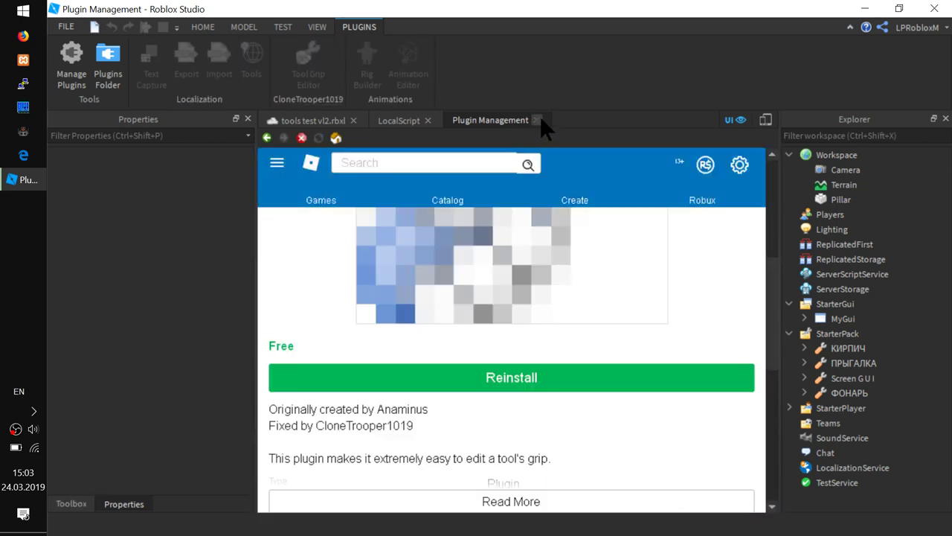
left_click(536, 119)
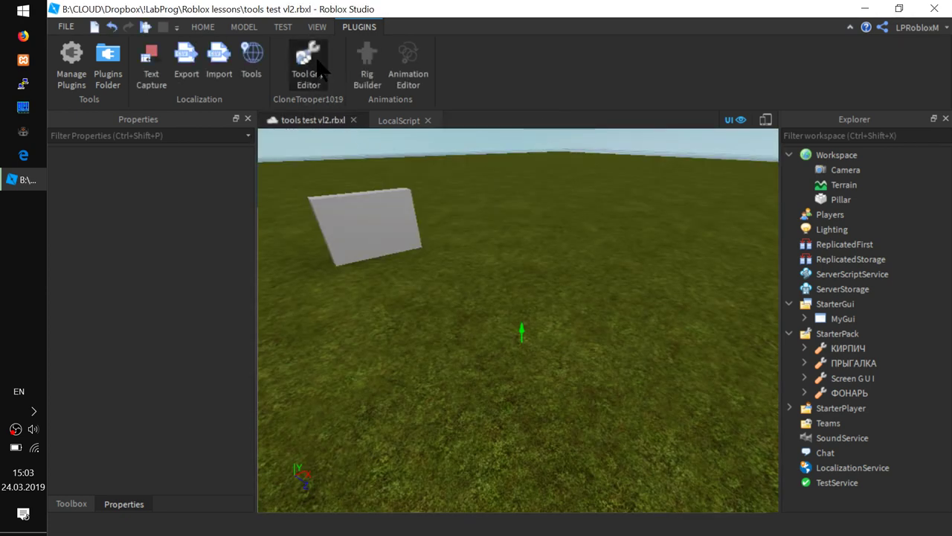
scroll(503, 330, "down", 2)
scroll(501, 330, "up", 2)
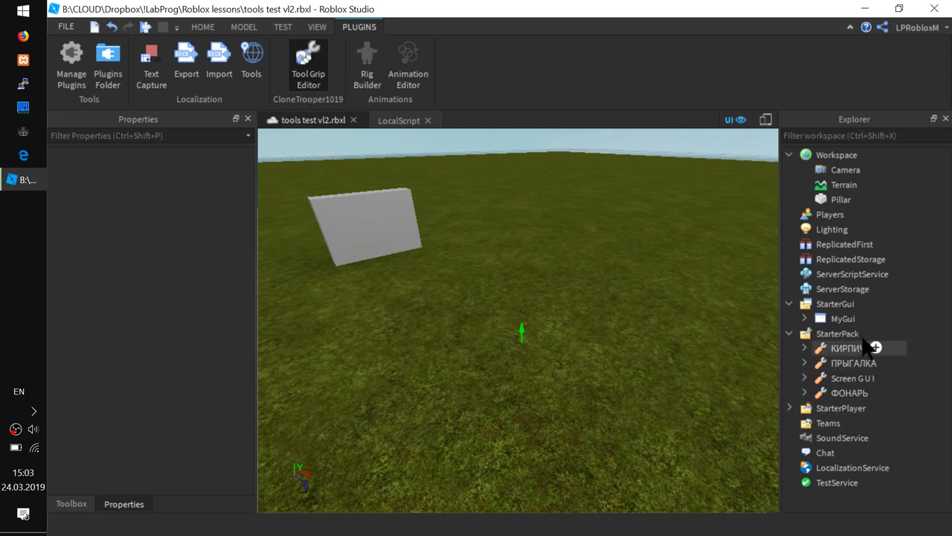
left_click(851, 393)
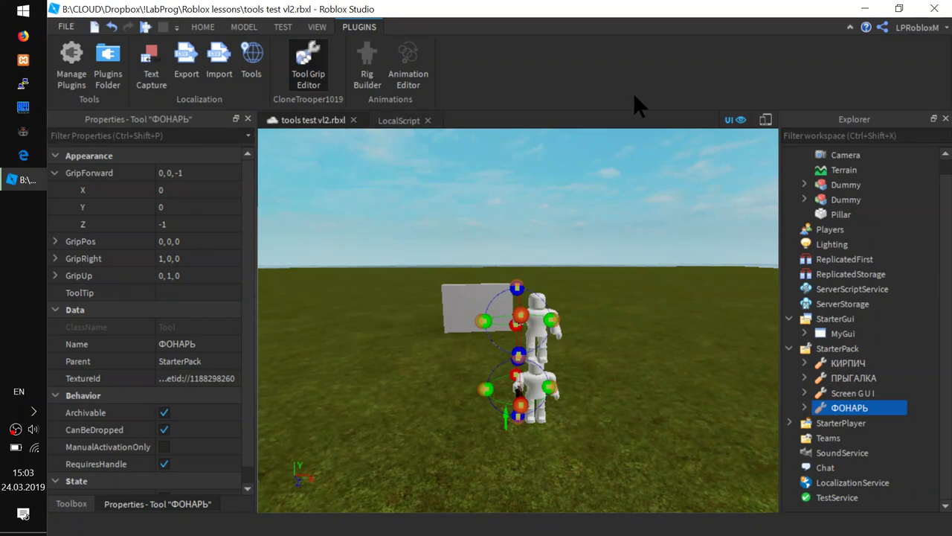
- Close the place discarding its changes, restart Roblox Studio and open the "tools test vl2" game
left_click(940, 12)
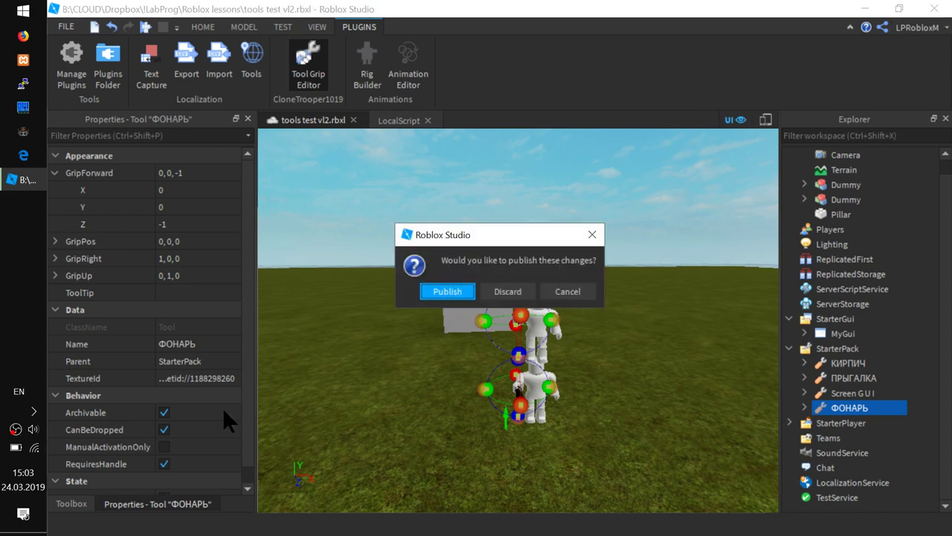
left_click(503, 292)
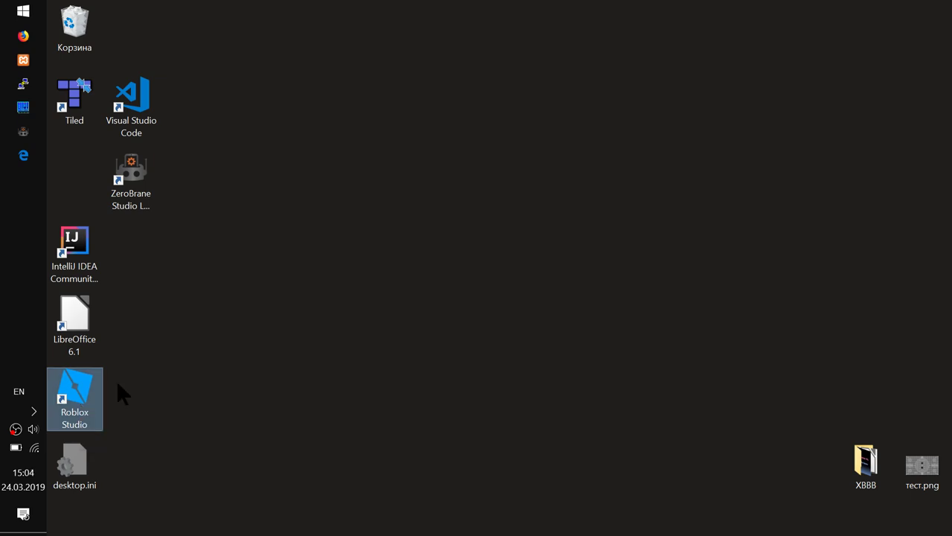
double_click(93, 386)
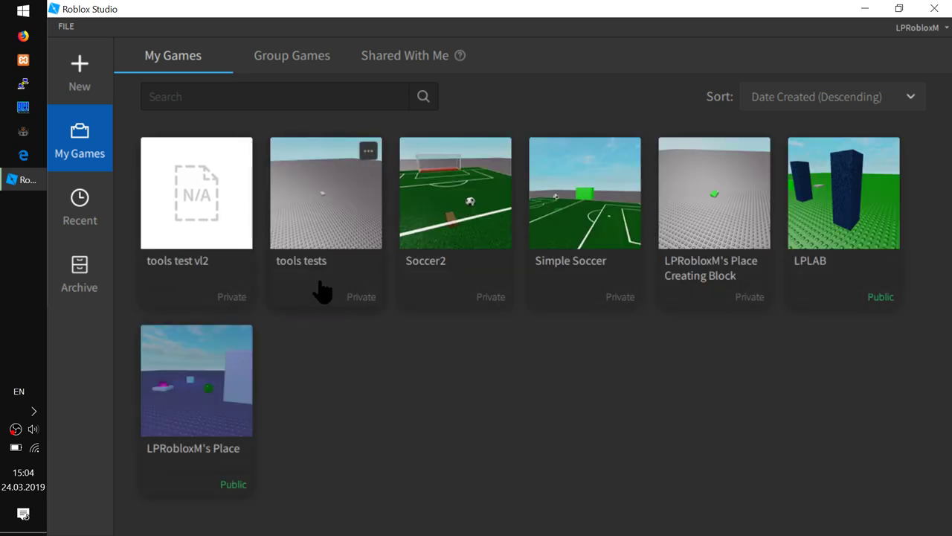
left_click(238, 223)
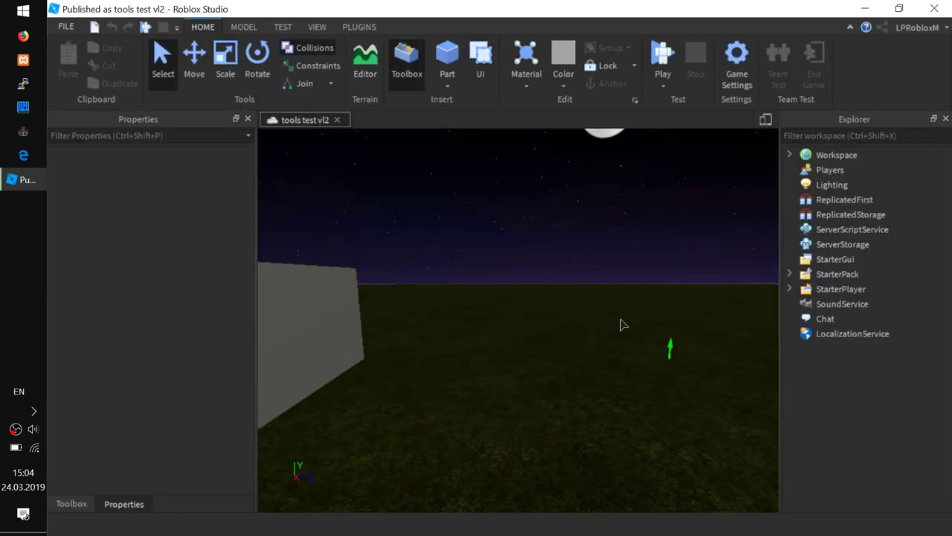
- Start the Tool Grip Editor on the ФОНАРЬ tool in StarterPack
left_click(789, 289)
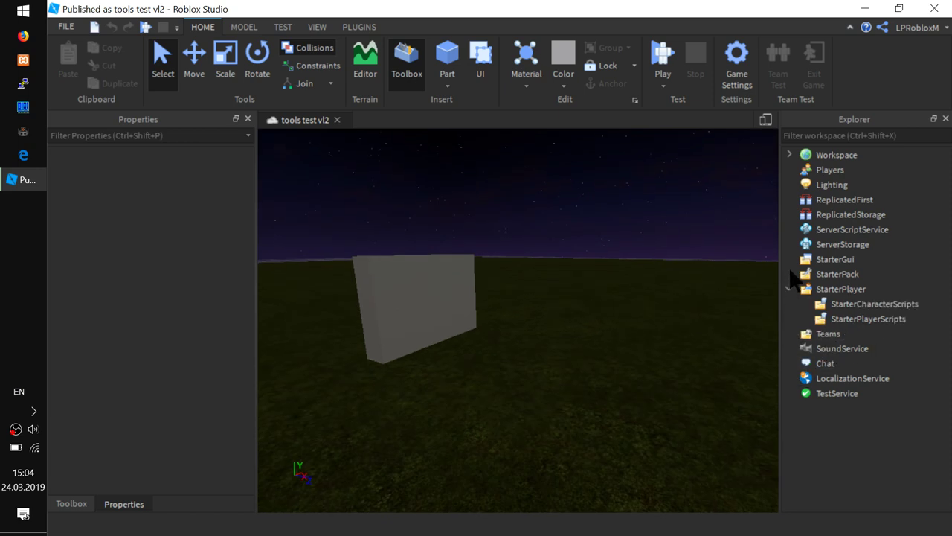
left_click(789, 274)
right_click_drag(557, 372, 553, 400)
left_click(359, 27)
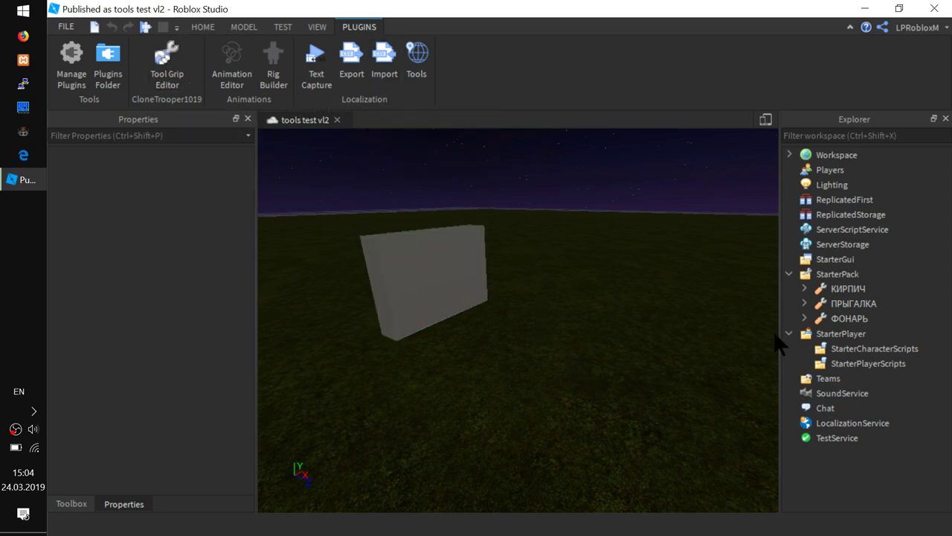
left_click(859, 320)
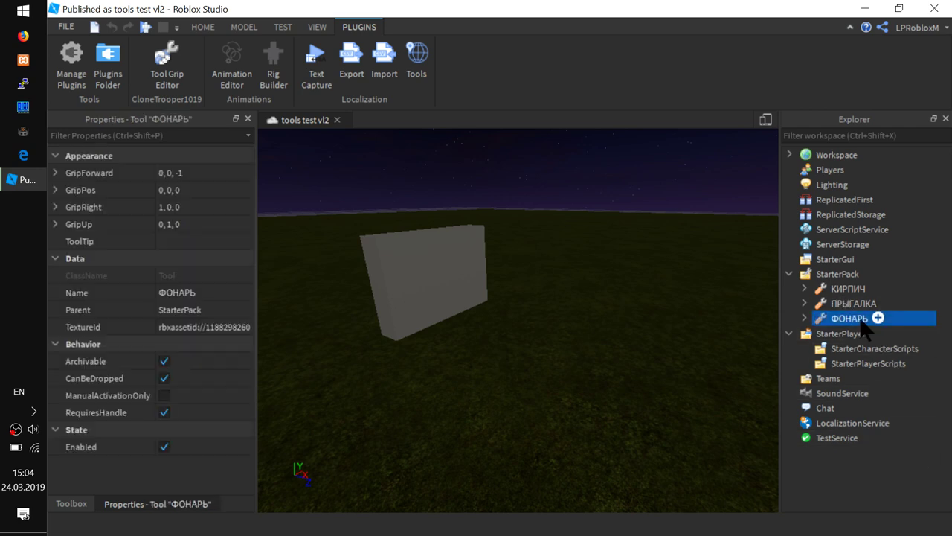
left_click(167, 65)
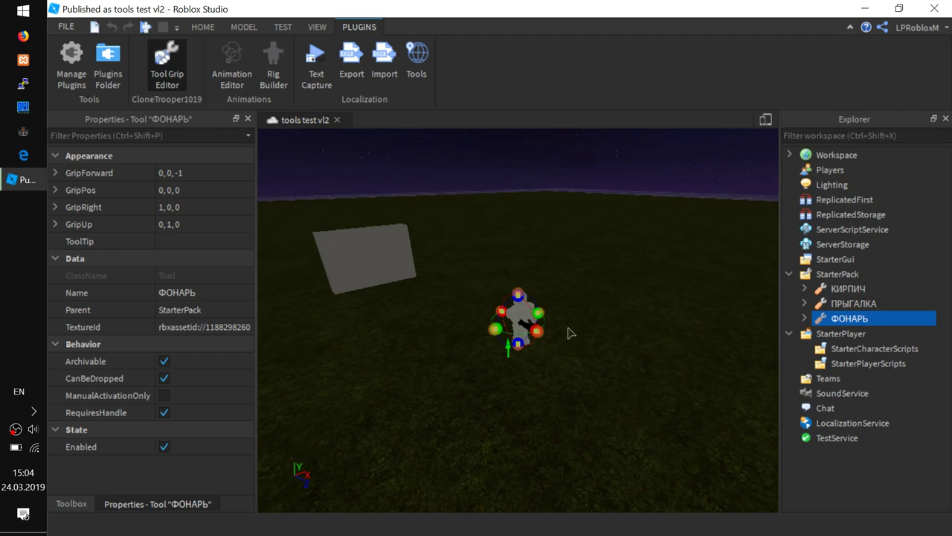
- Rotate the flashlight's grip slightly in the dummy's hand using the blue and red rotation handles
scroll(570, 331, "up", 5)
right_click_drag(602, 354, 604, 354)
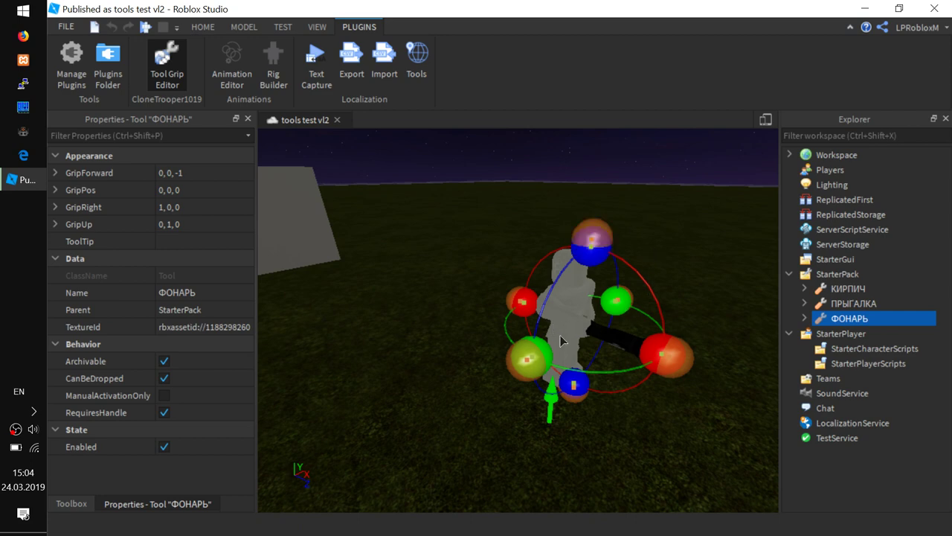
right_click_drag(629, 429, 623, 429)
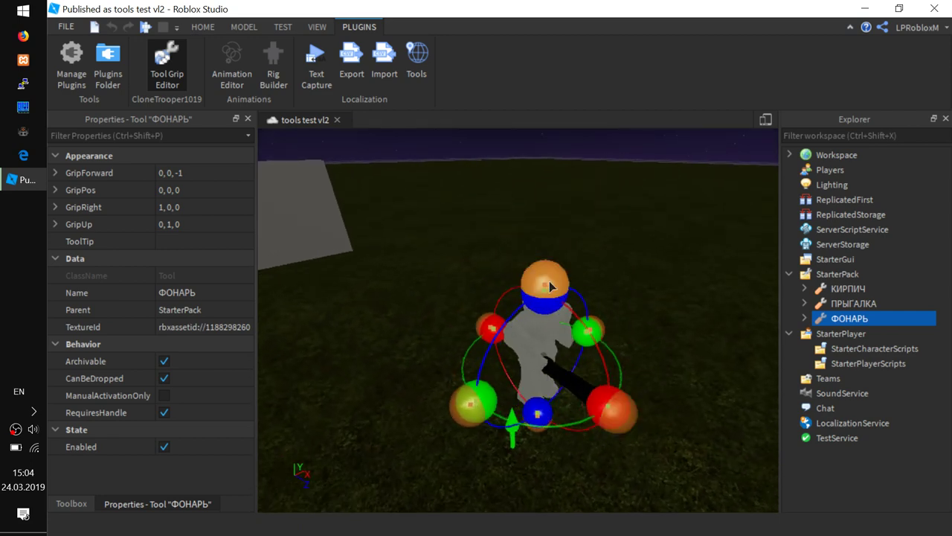
mouse_move(546, 277)
left_mouse_down()
mouse_move(553, 256)
mouse_move(538, 277)
left_mouse_up()
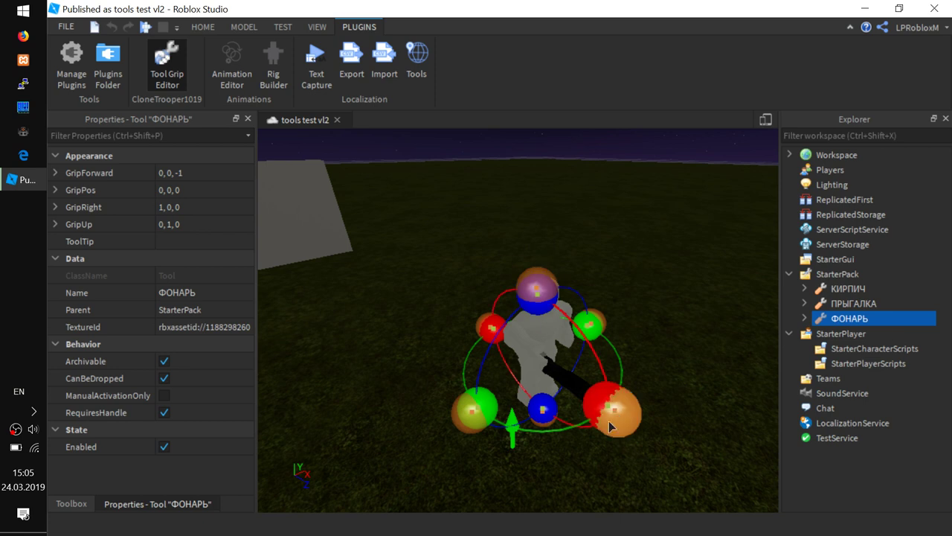
left_click_drag(625, 422, 637, 447)
key("f")
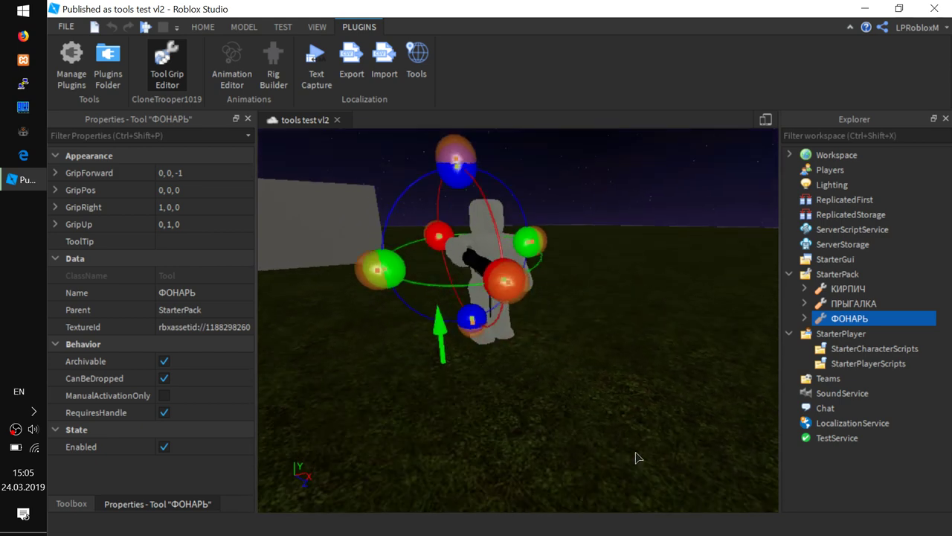
- Rotate the flashlight's grip until the flashlight points upward in the dummy's hand, checking it from several angles
scroll(660, 436, "up", 6)
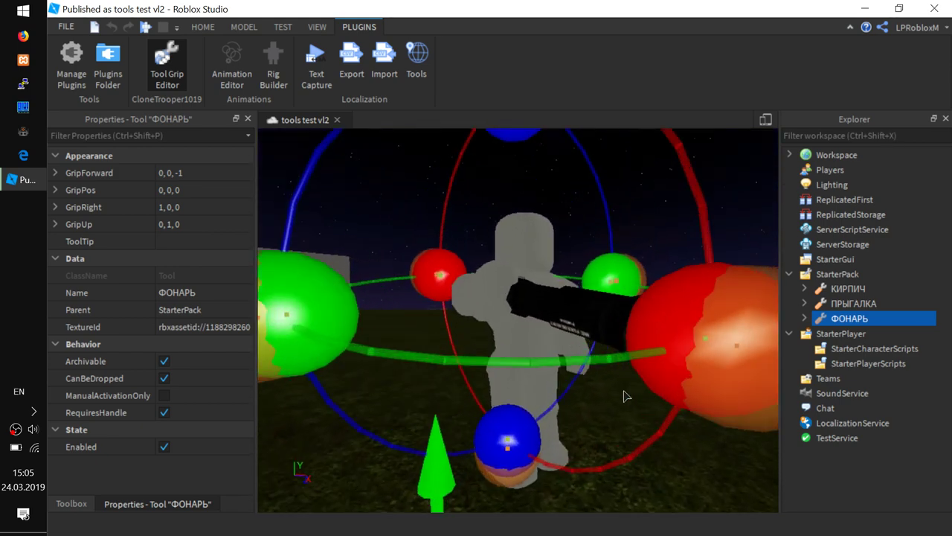
right_click_drag(625, 397, 665, 417)
right_click_drag(736, 358, 714, 390)
right_click_drag(726, 261, 702, 374)
scroll(633, 320, "up", 3)
right_click_drag(622, 200, 400, 261)
scroll(603, 279, "down", 10)
scroll(439, 308, "up", 3)
scroll(419, 260, "up", 3)
right_click_drag(368, 210, 368, 210)
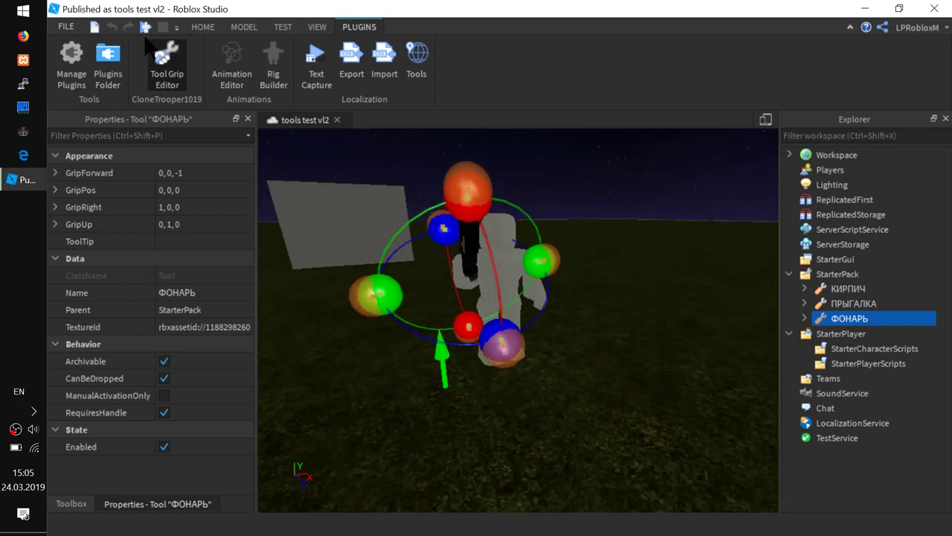
- Start a play test, equip the flashlight and examine how the character holds it
left_click(148, 28)
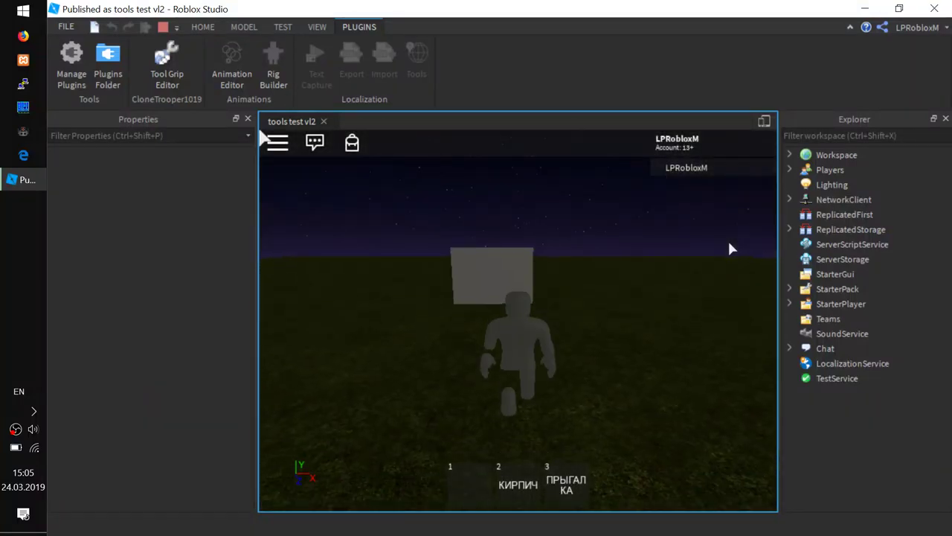
mouse_move(648, 404)
right_mouse_down()
mouse_move(644, 387)
mouse_move(644, 412)
mouse_move(656, 409)
right_mouse_up()
left_click(469, 490)
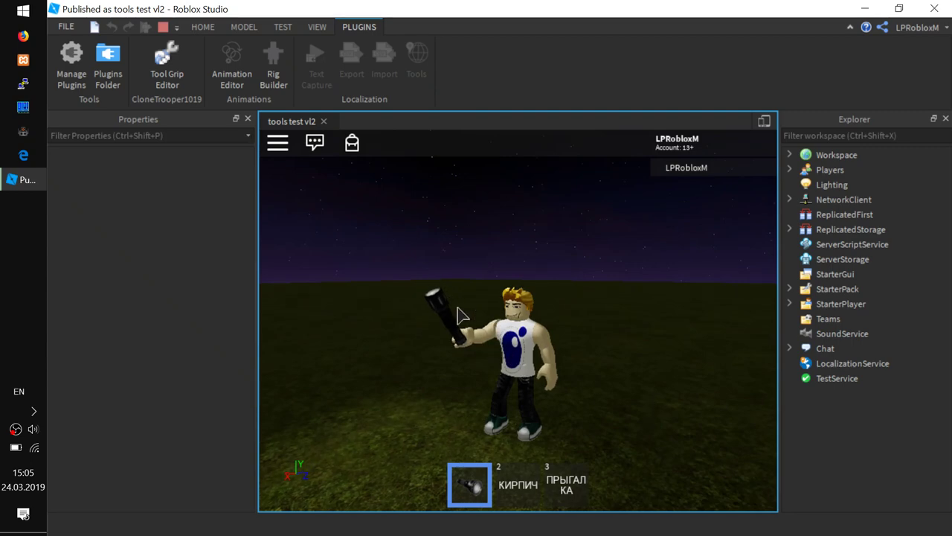
scroll(402, 380, "up", 4)
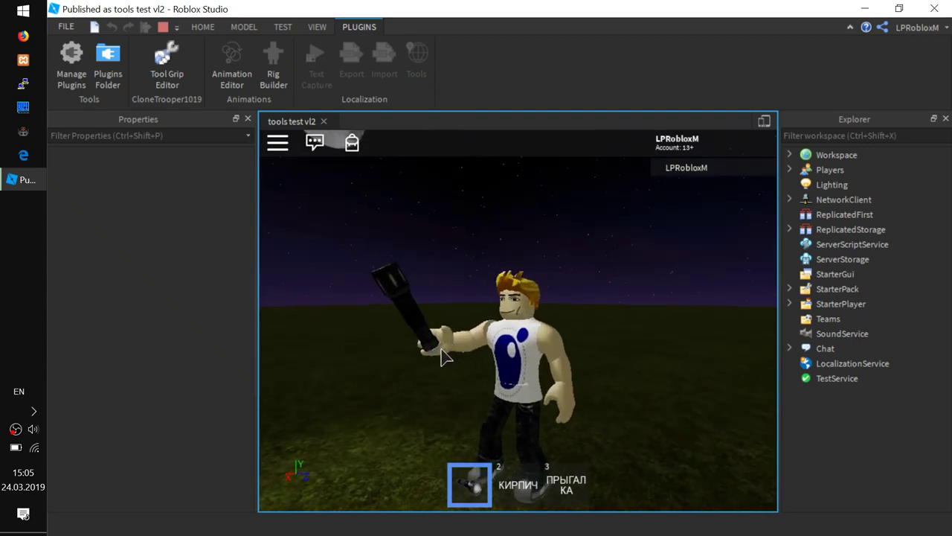
right_click_drag(374, 385, 353, 392)
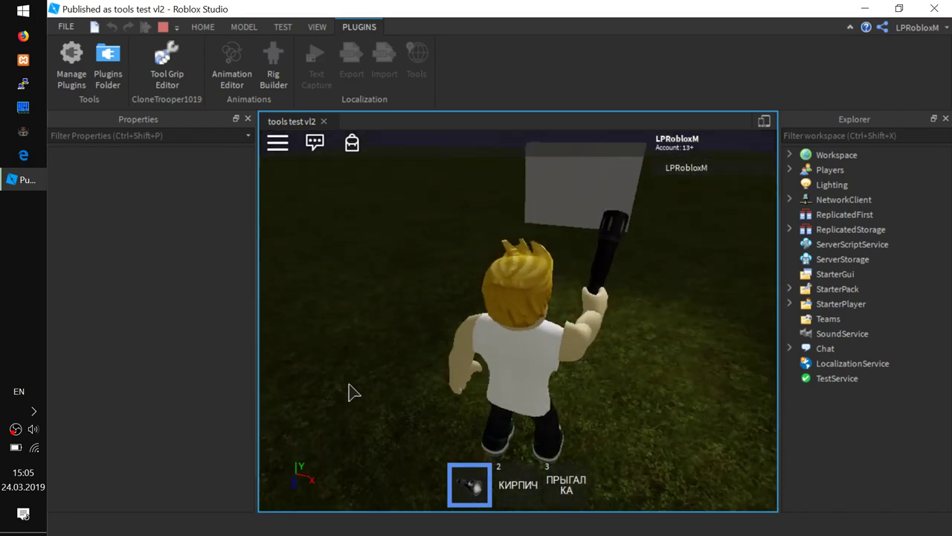
- Walk the character around near the pillar, switching the flashlight on and off to check the direction of its beam
left_click(638, 416)
key("w")
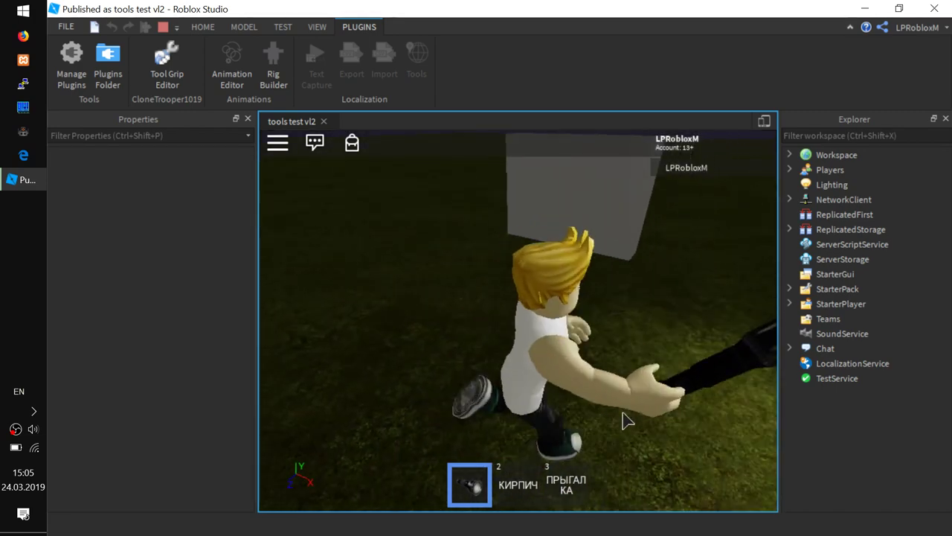
left_click(603, 414)
key("s")
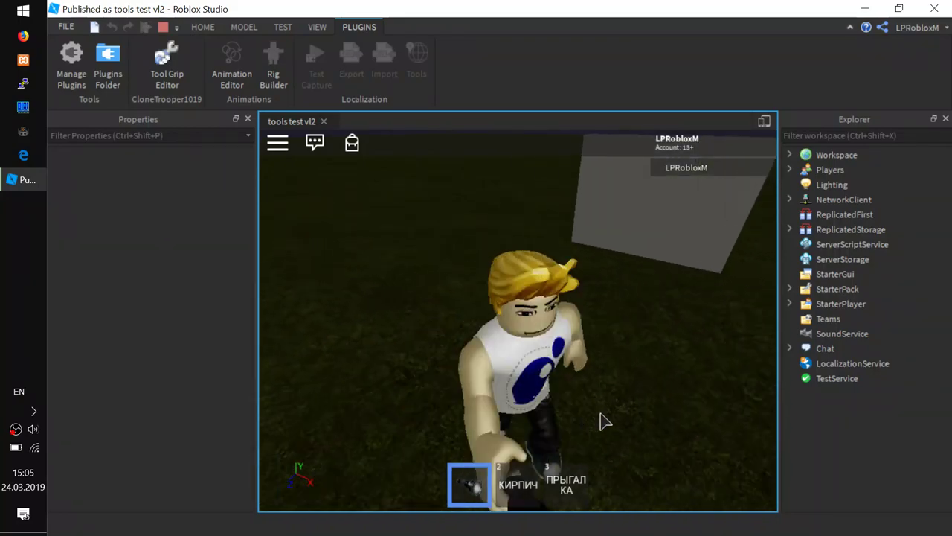
key("w")
left_click(610, 389)
key("s")
key("w")
key("w")
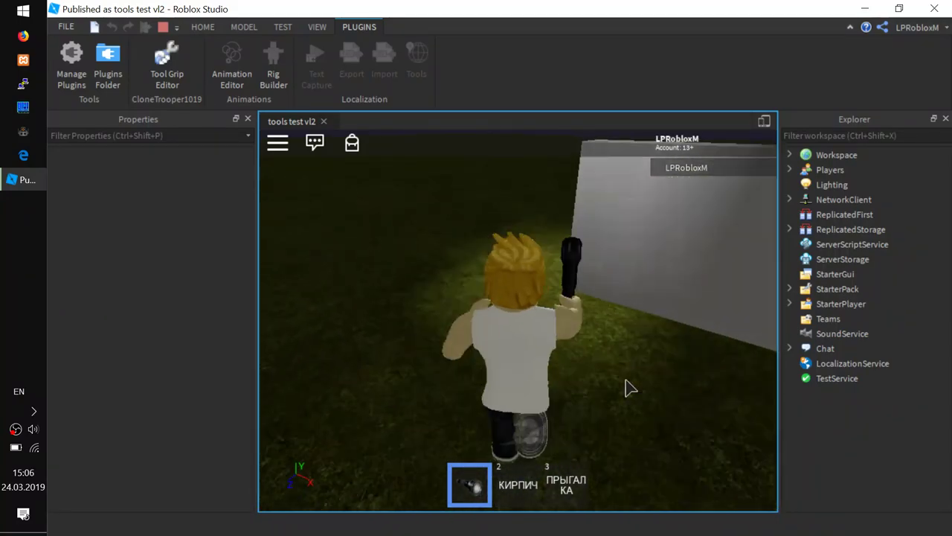
key("s")
left_click(611, 389)
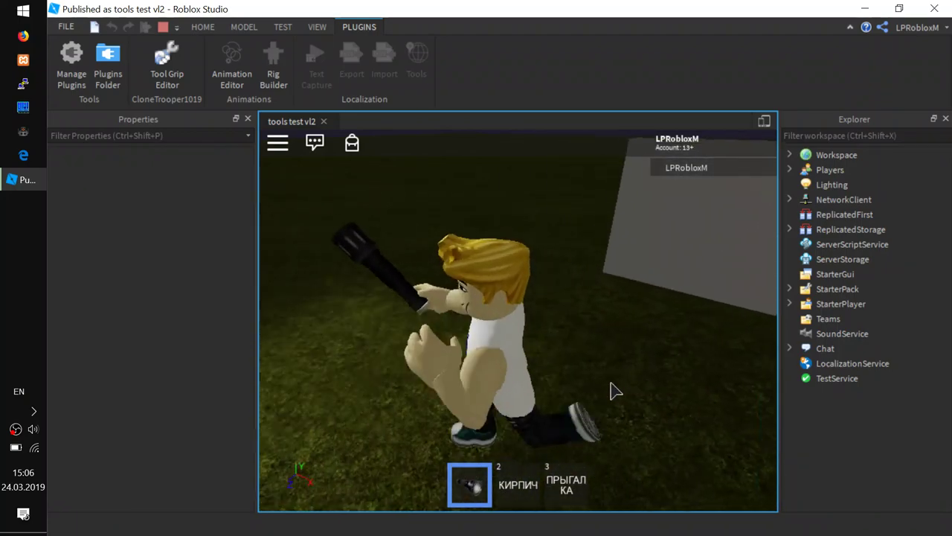
key("w")
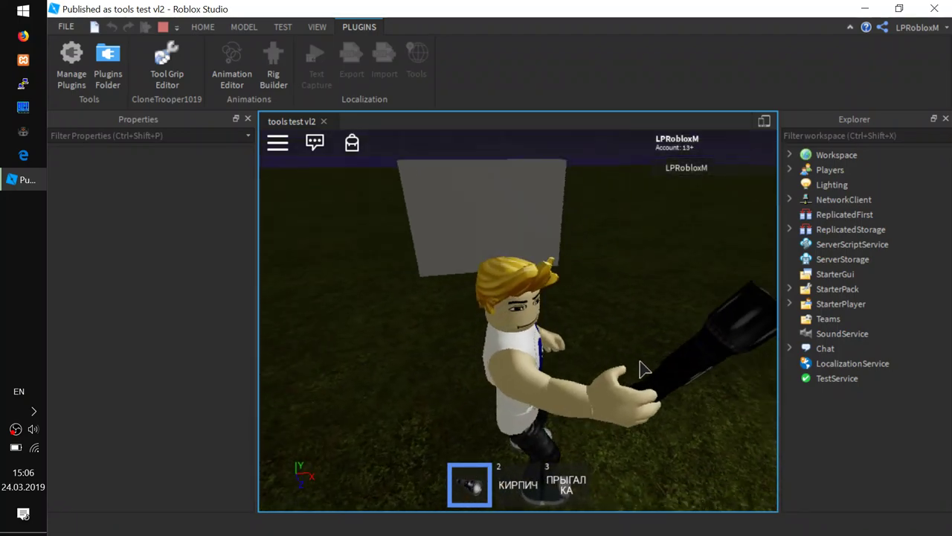
key("d")
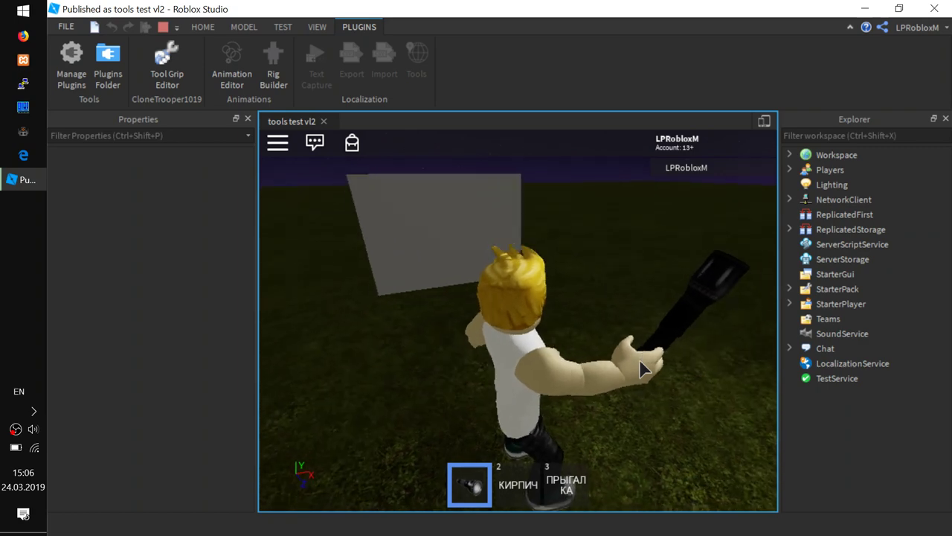
key("s")
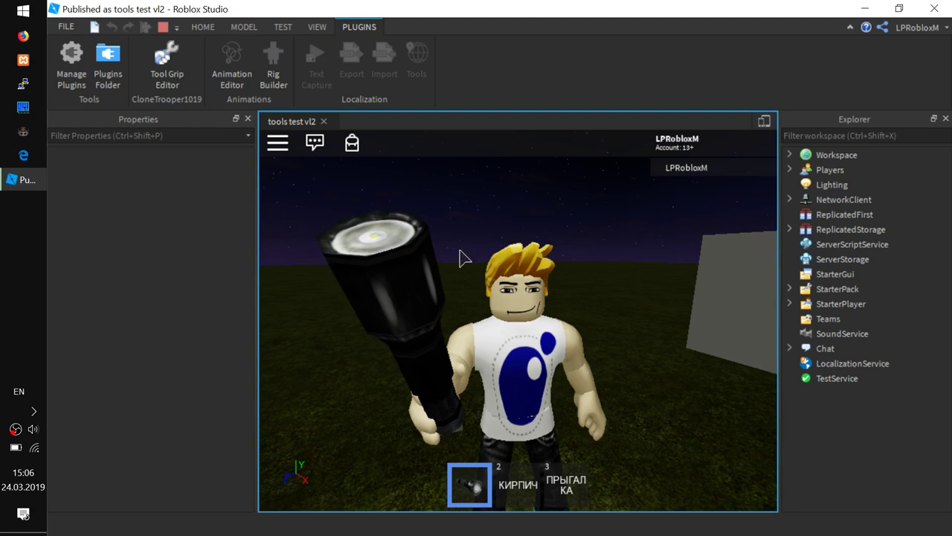
left_click(402, 246)
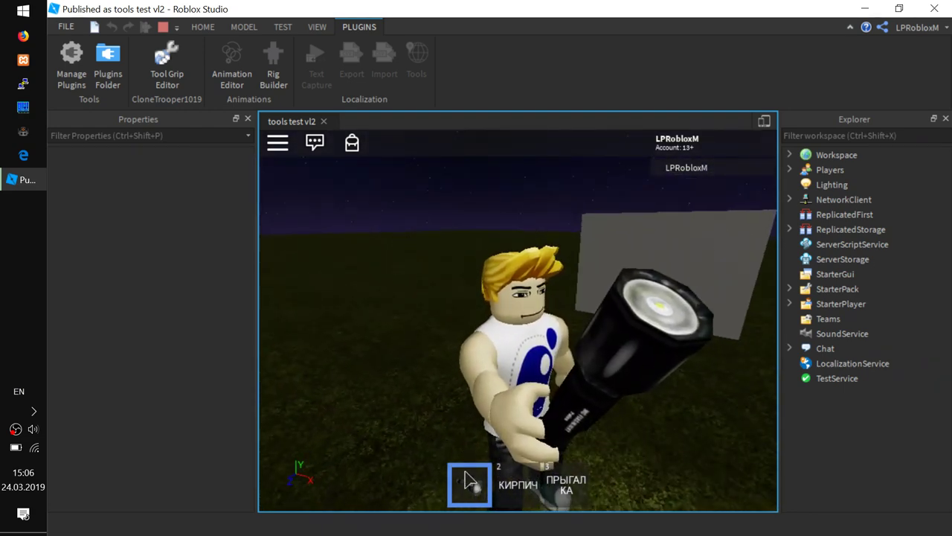
- Put the flashlight away and stop the play test
left_click(469, 482)
right_click_drag(374, 294, 374, 294)
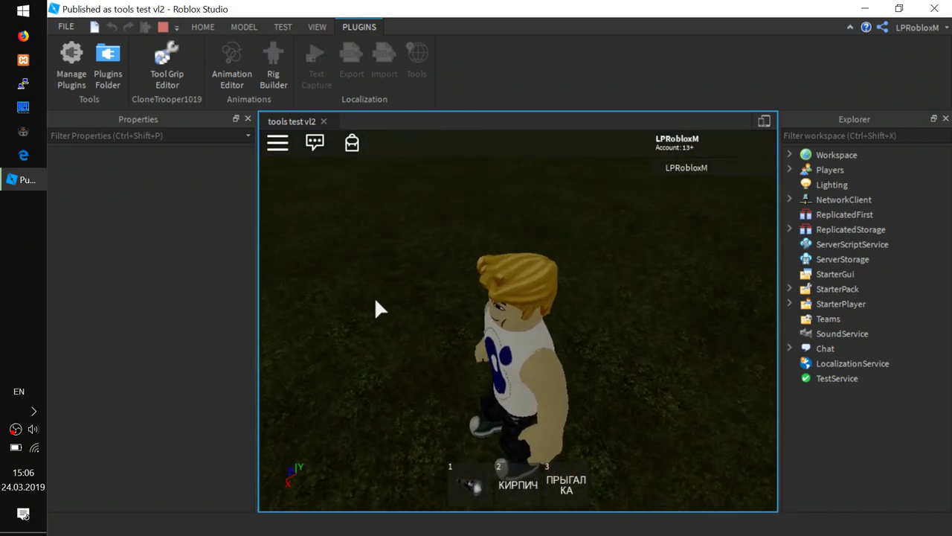
left_click(163, 27)
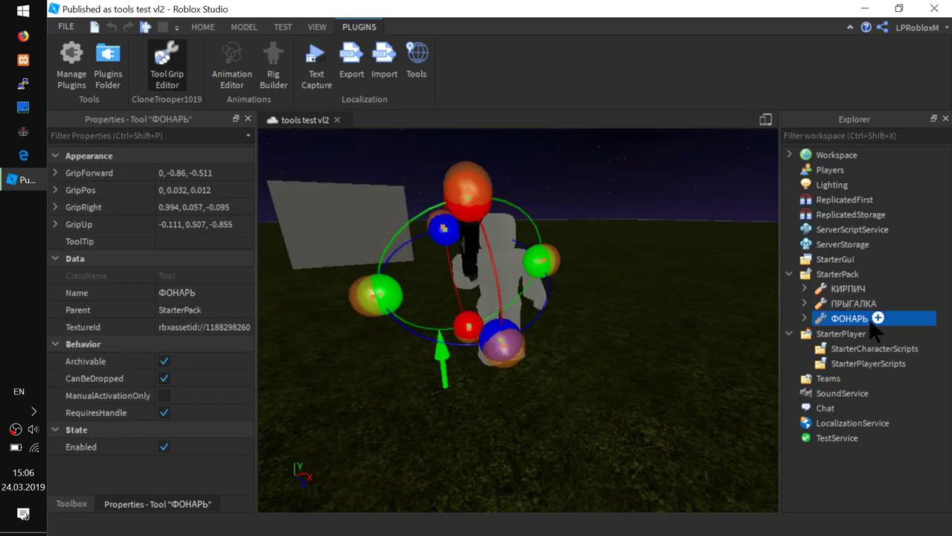
- Turn off the Tool Grip Editor so the preview dummy and rotation handles are removed from the scene
scroll(658, 392, "up", 5)
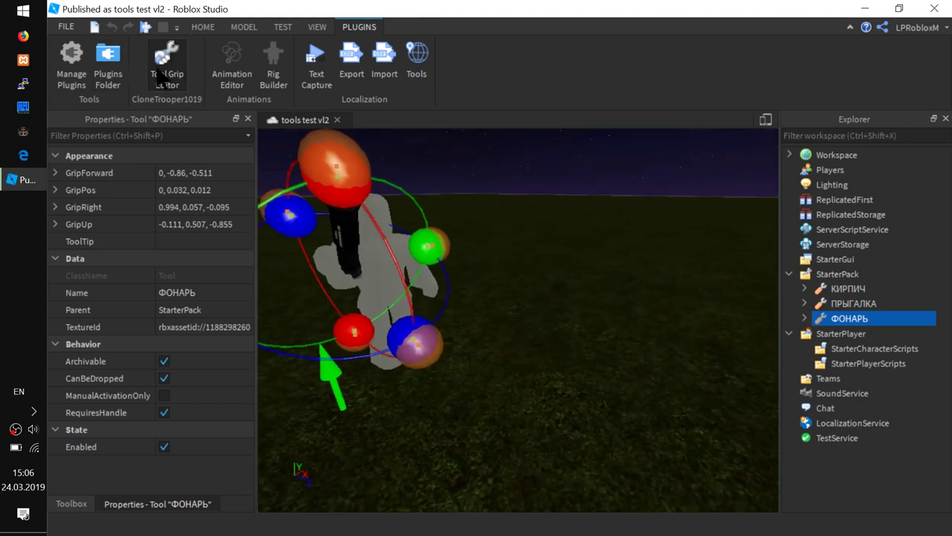
left_click(162, 75)
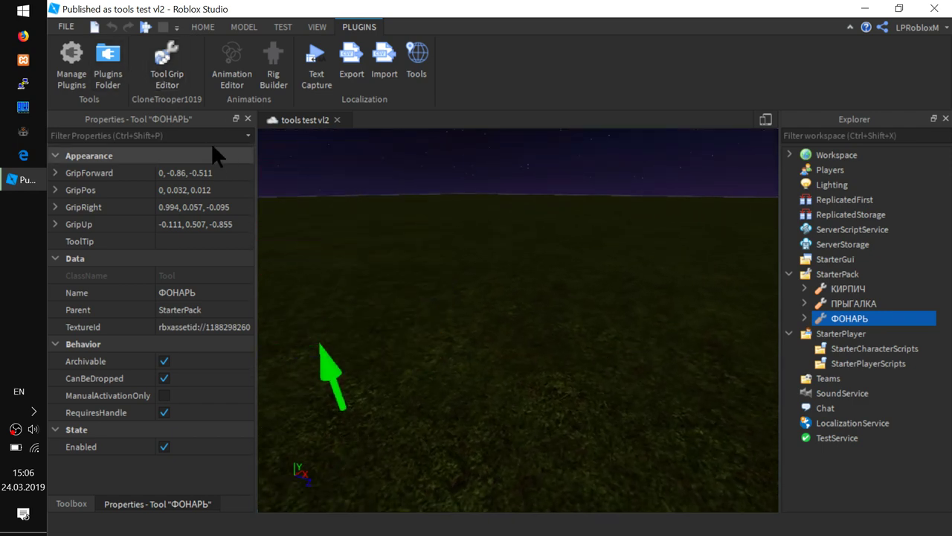
middle_click_drag(394, 362, 514, 390)
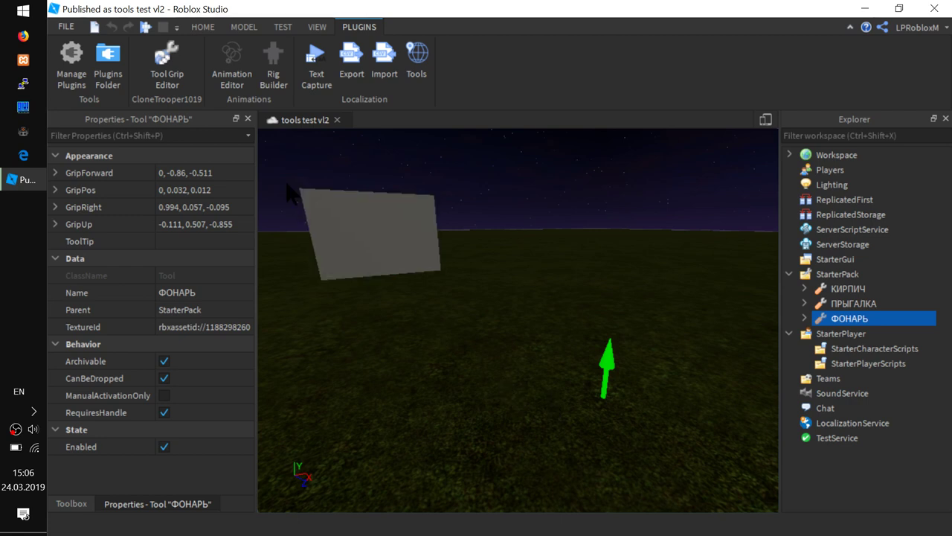
left_click(160, 65)
left_click(161, 65)
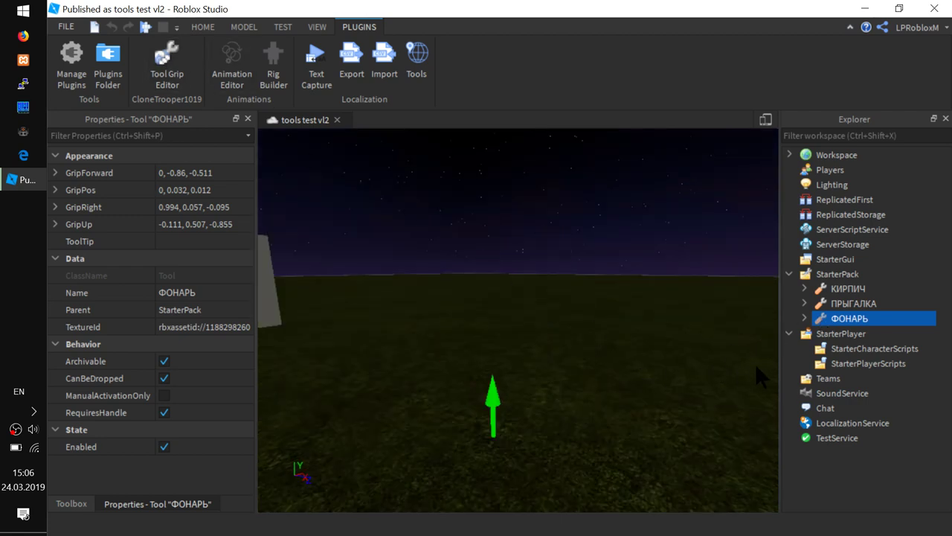
- Insert a new ScreenGui into StarterGui
left_click(202, 28)
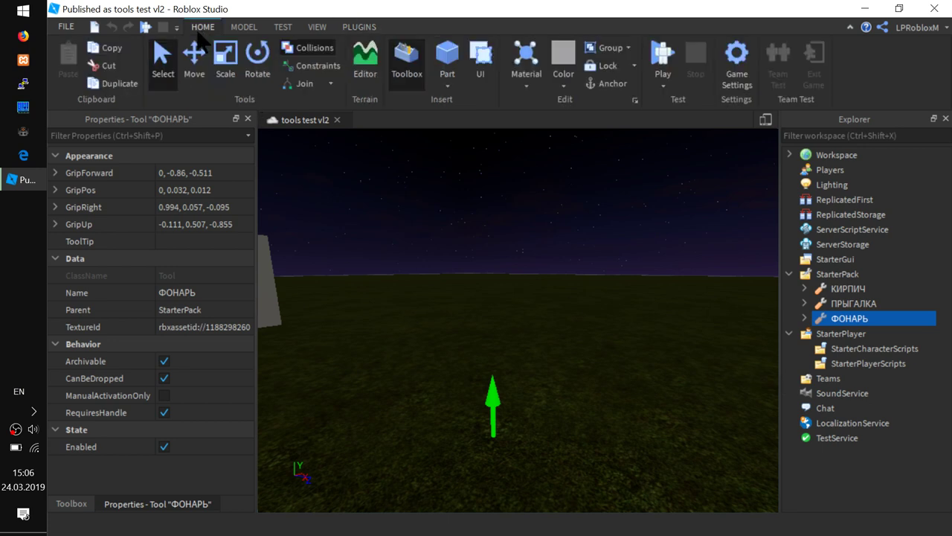
left_click(482, 56)
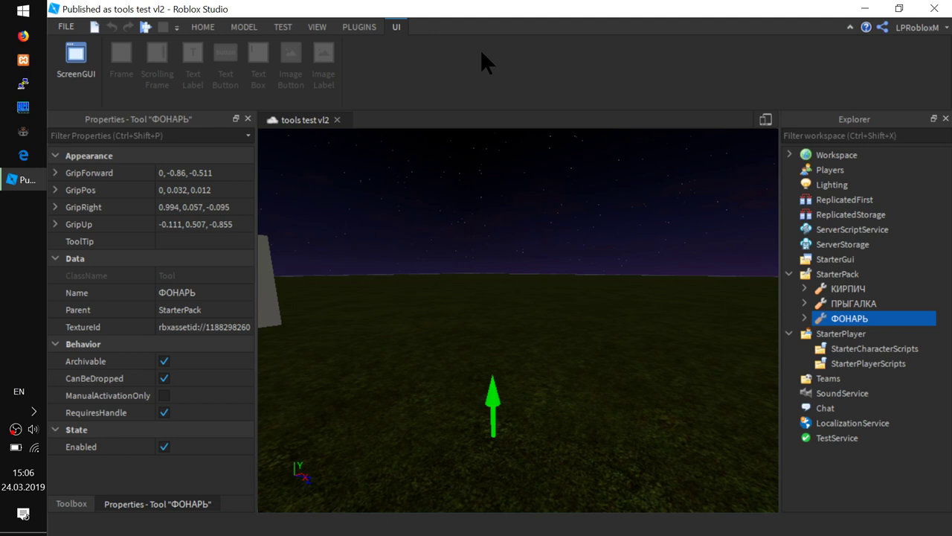
left_click(78, 71)
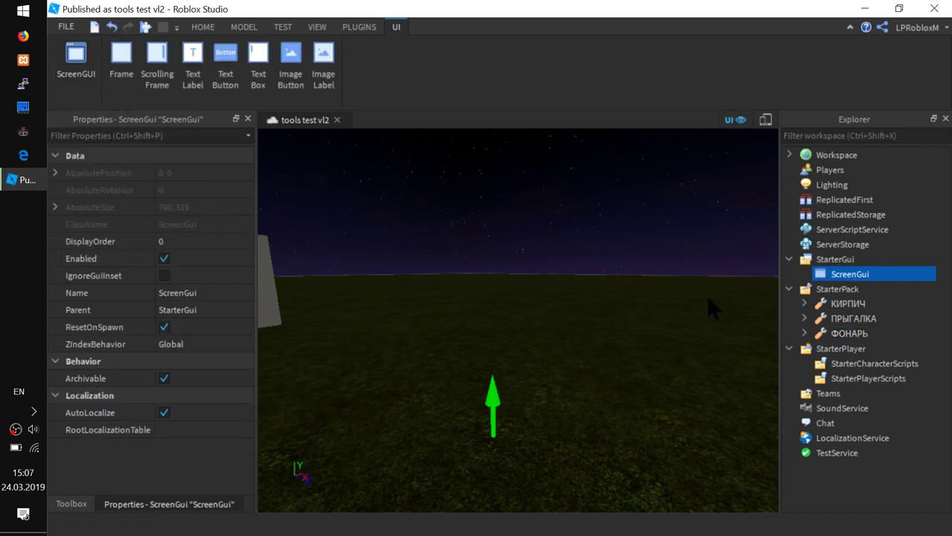
- Rename the ScreenGui as MyGui
right_click(842, 276)
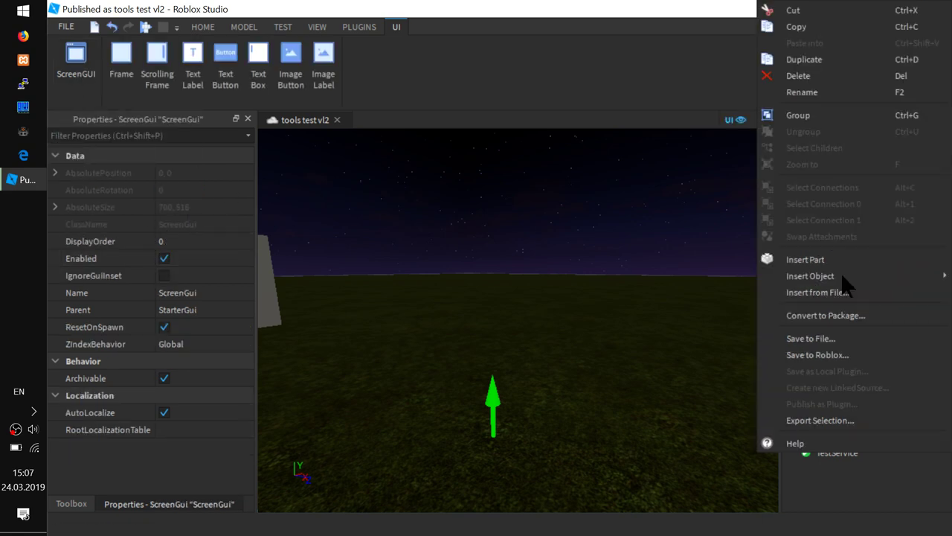
left_click(806, 87)
left_click(849, 274)
left_click_drag(852, 275, 770, 275)
type("MyGui")
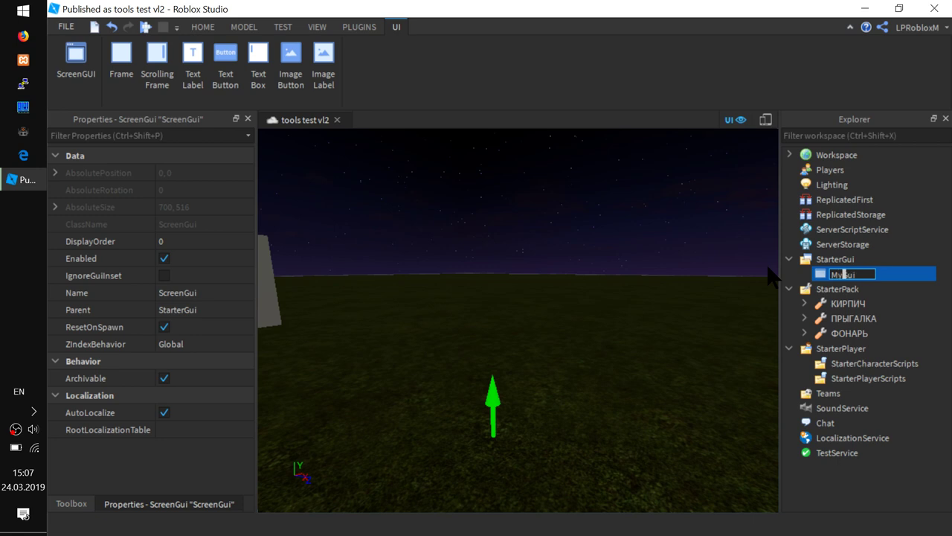
key("Return")
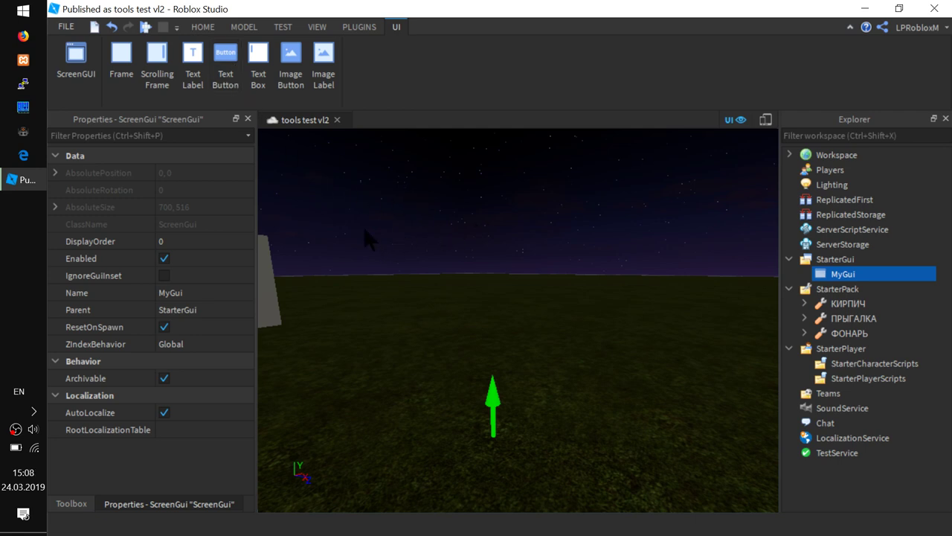
- Add a text button to MyGui at about 46, 70 and change its text to "Текстовая КН1"
left_click(225, 60)
left_click_drag(507, 330, 355, 212)
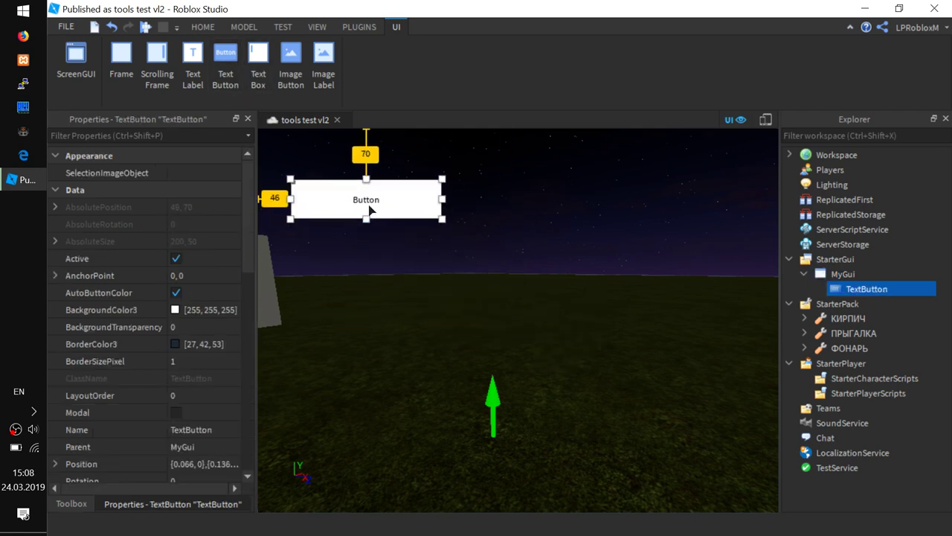
double_click(378, 208)
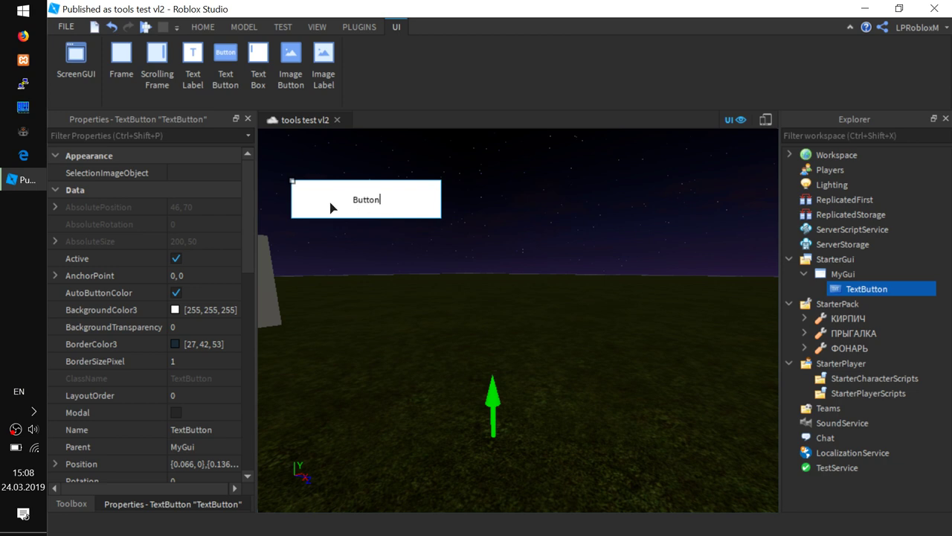
key("alt+shift")
type("овая КН1")
left_click(451, 219)
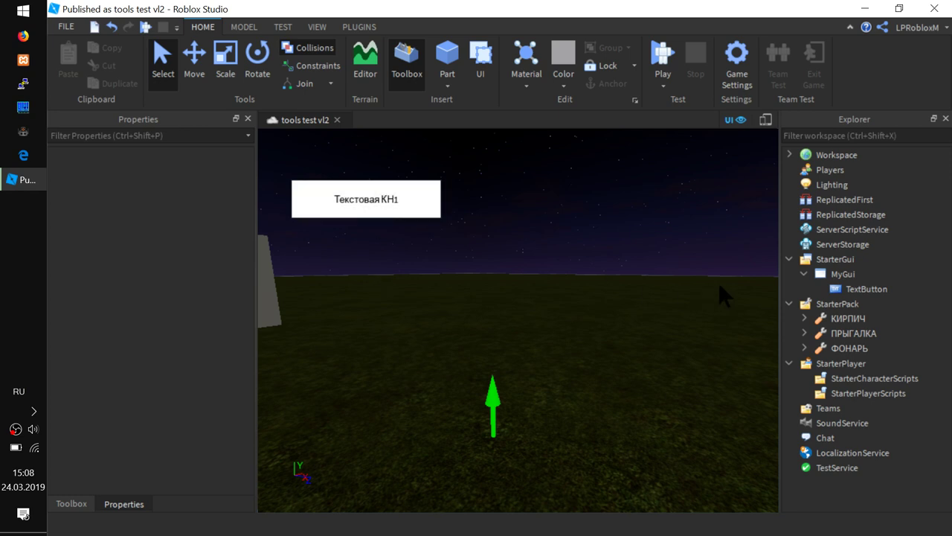
- Shrink the text button to about 123 x 44
left_click(856, 289)
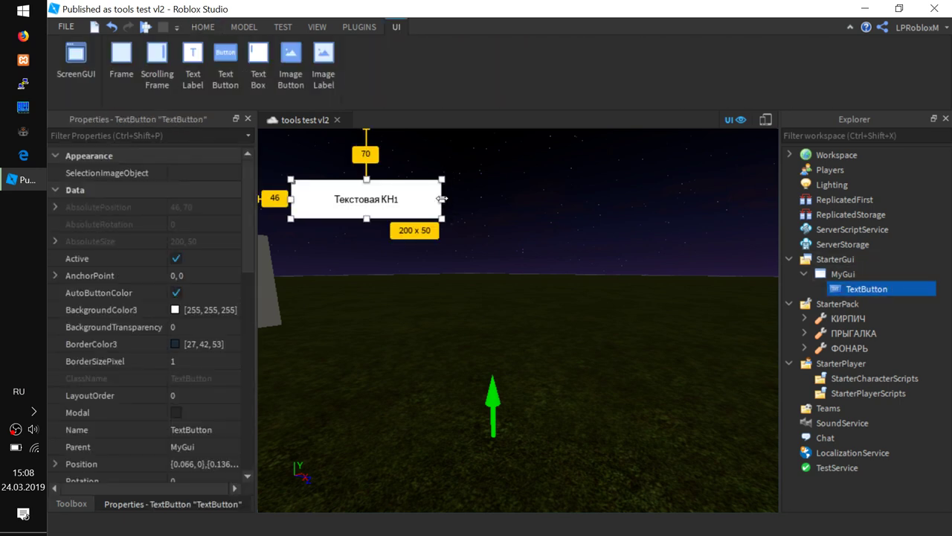
left_click_drag(442, 199, 384, 199)
left_click_drag(336, 221, 336, 216)
- Rename the TextButton object as Button1
right_click(853, 291)
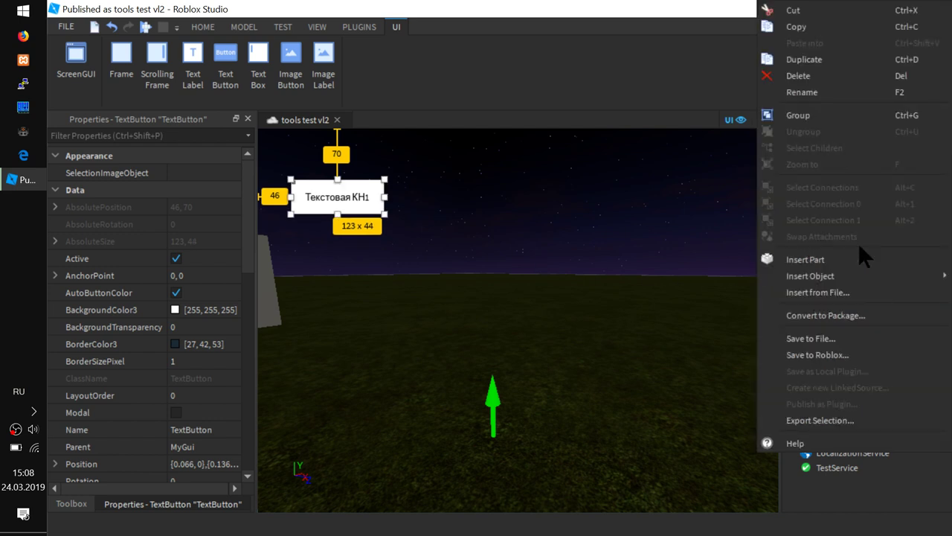
left_click(831, 90)
left_click(862, 277)
left_click(862, 288)
right_click(863, 290)
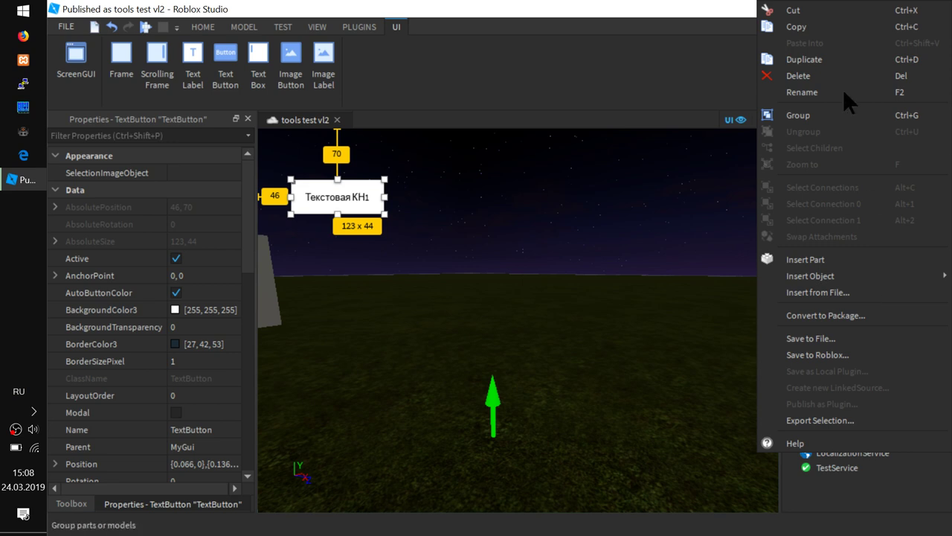
left_click(818, 91)
left_click(863, 289)
left_click_drag(850, 290, 807, 283)
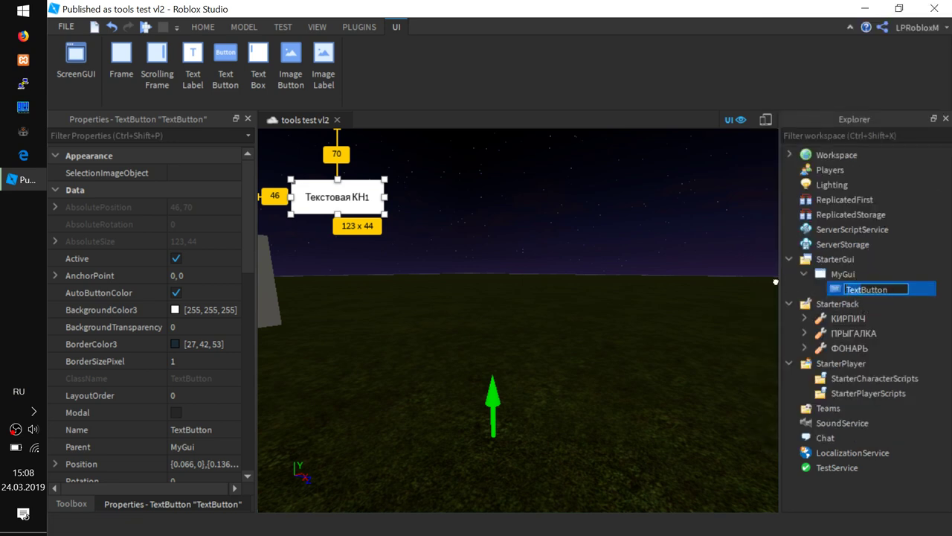
key("Delete")
key("Delete")
key("Delete")
key("Delete")
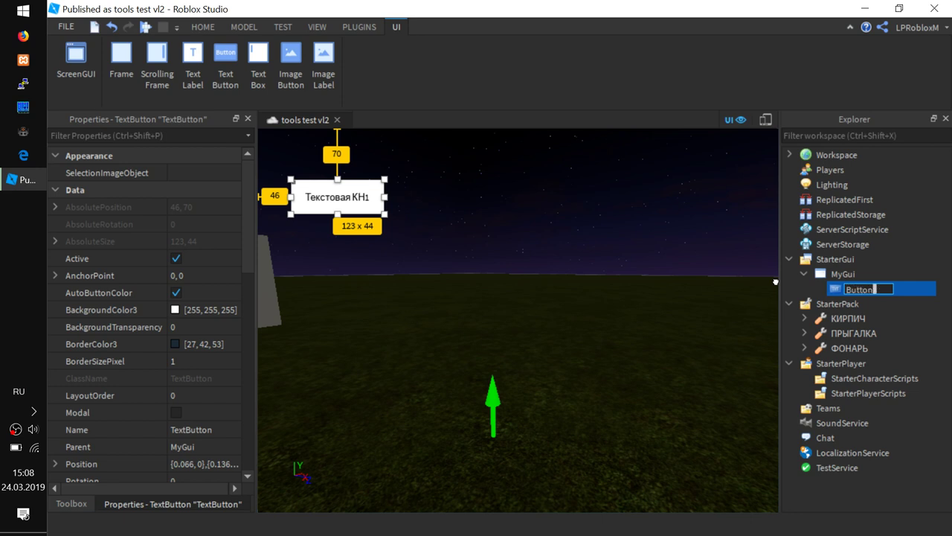
key("Return")
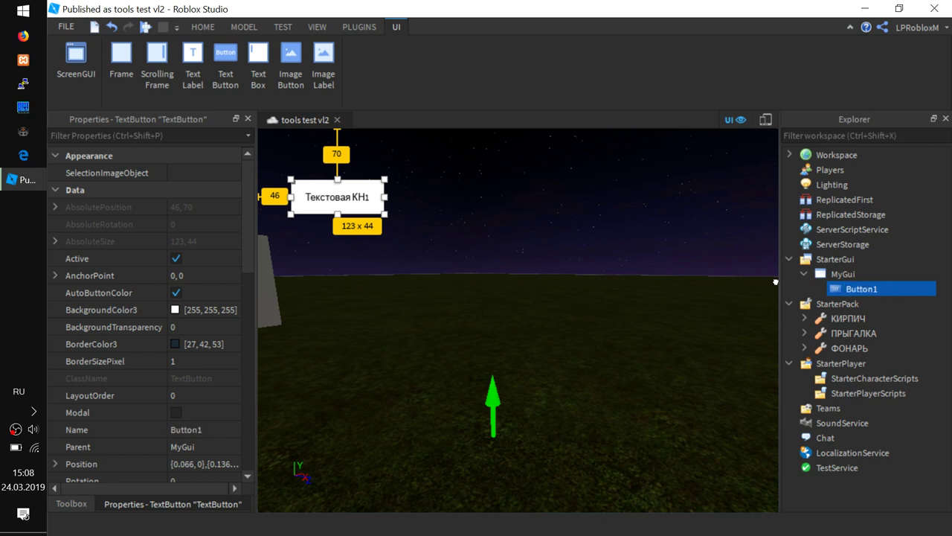
- Add an image button to MyGui and place it beside the text button at about 225, 70
mouse_move(875, 287)
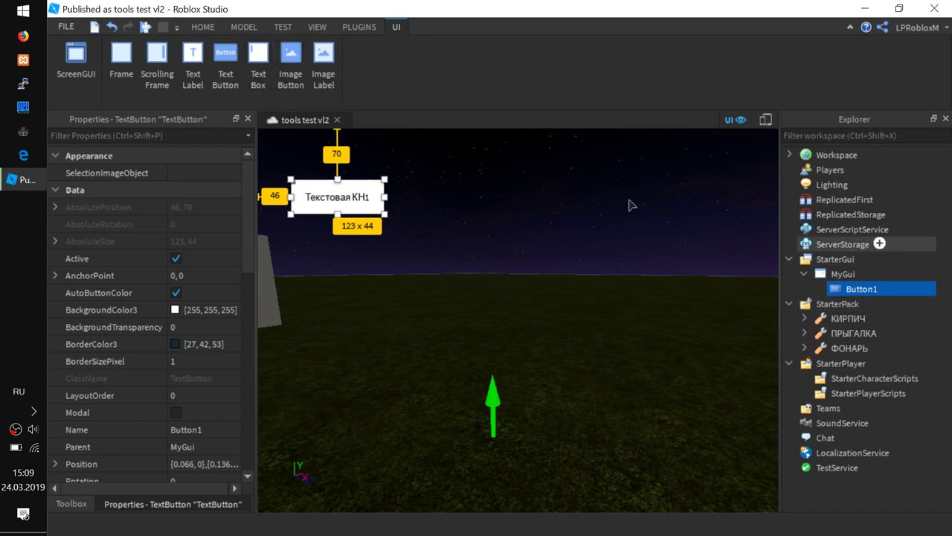
left_click(446, 199)
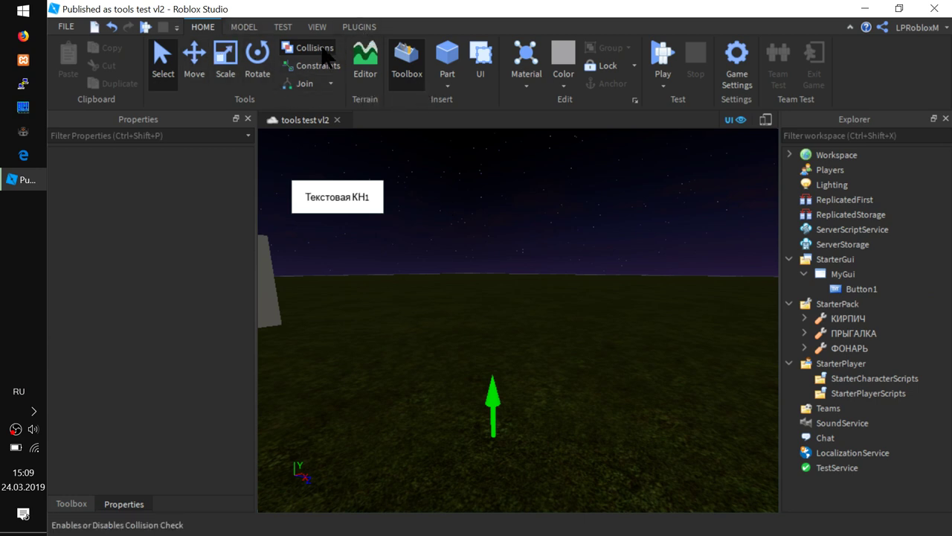
left_click(843, 277)
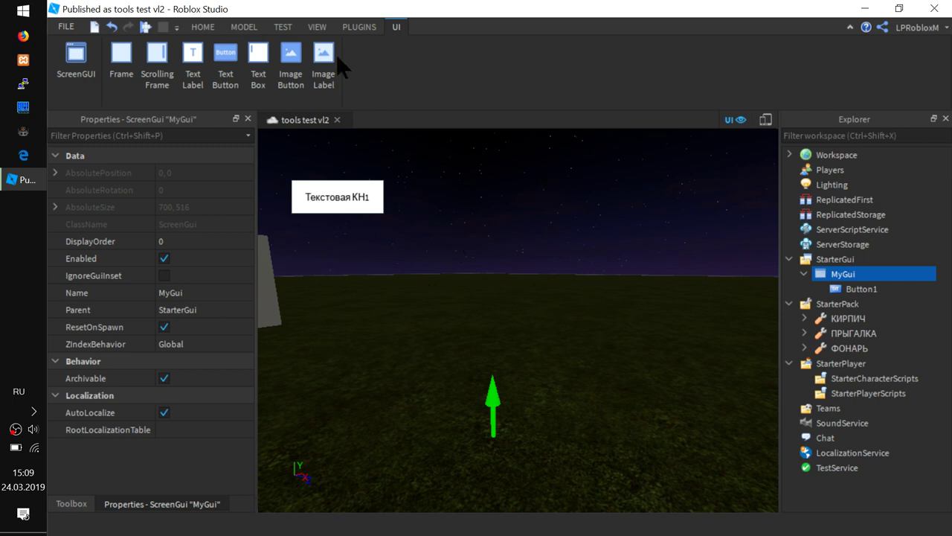
left_click(291, 67)
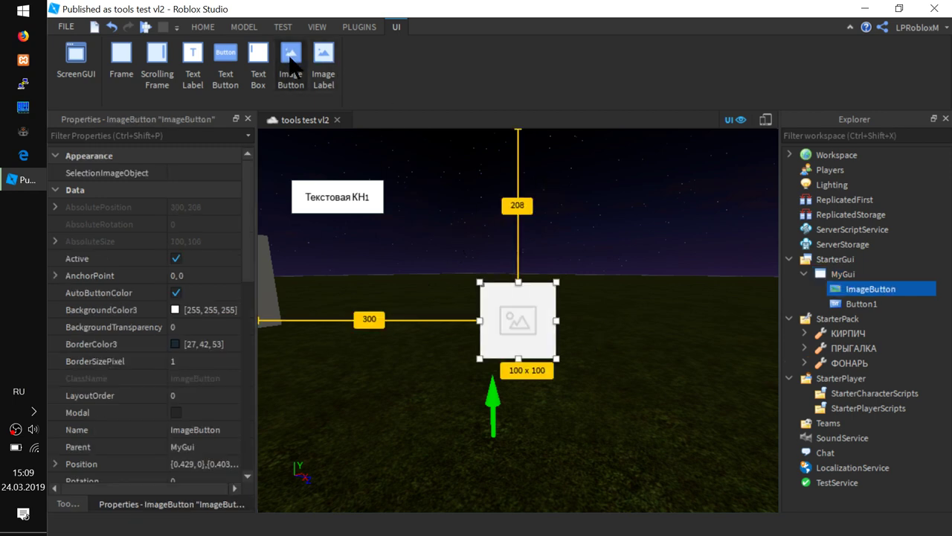
left_click_drag(525, 313, 462, 202)
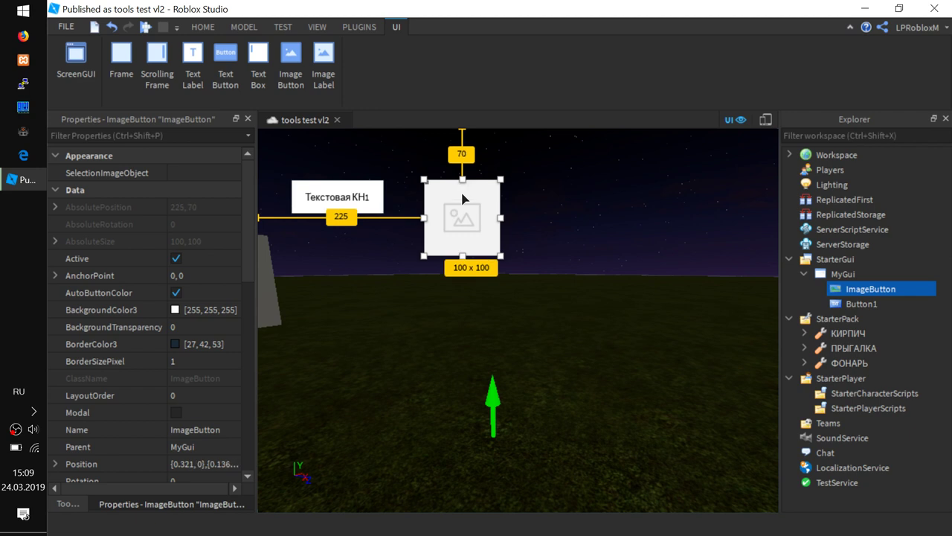
- Browse the Images category of the Toolbox and copy the asset ID of the black Wings image
left_click(67, 504)
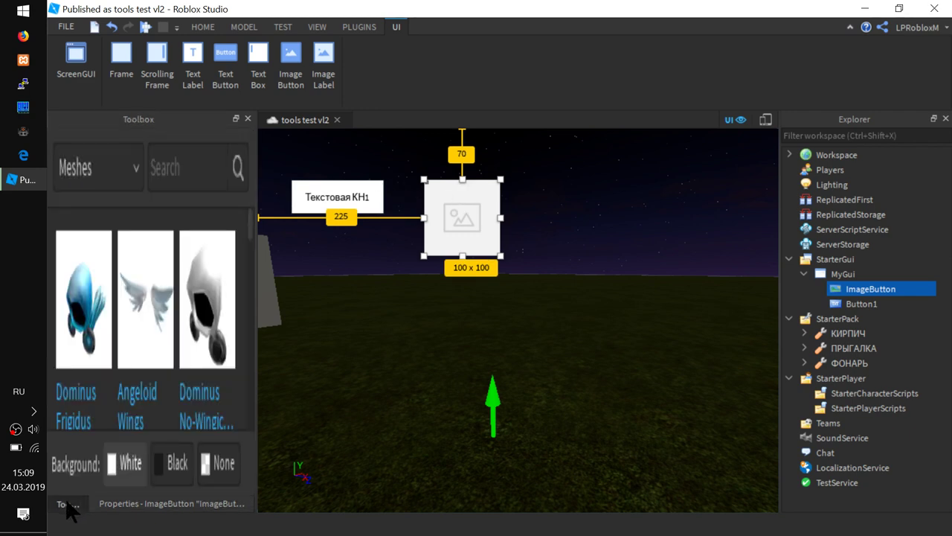
left_click(94, 144)
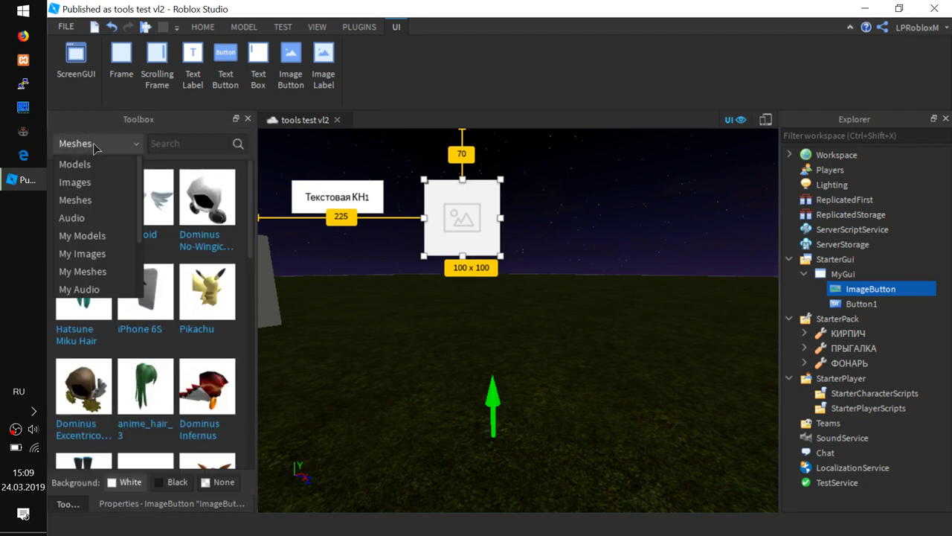
left_click(80, 183)
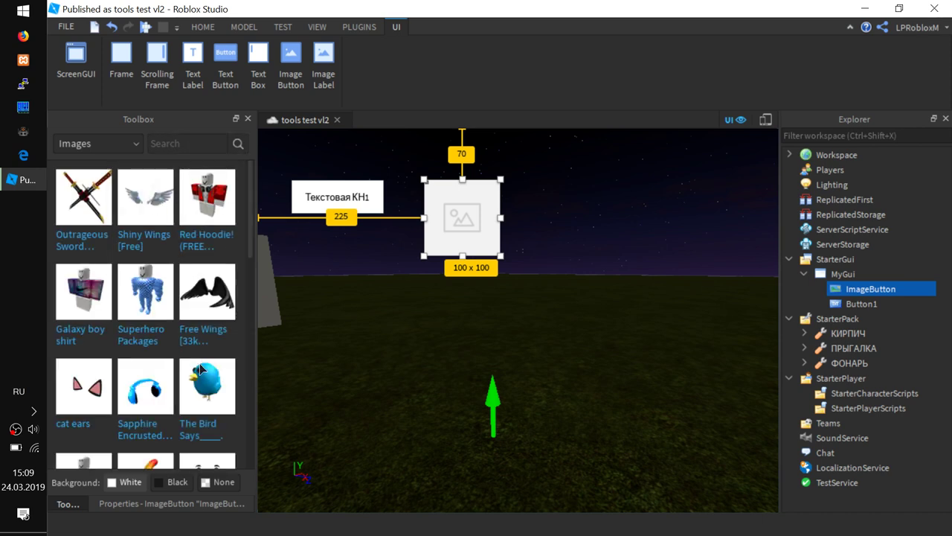
scroll(193, 340, "down", 3)
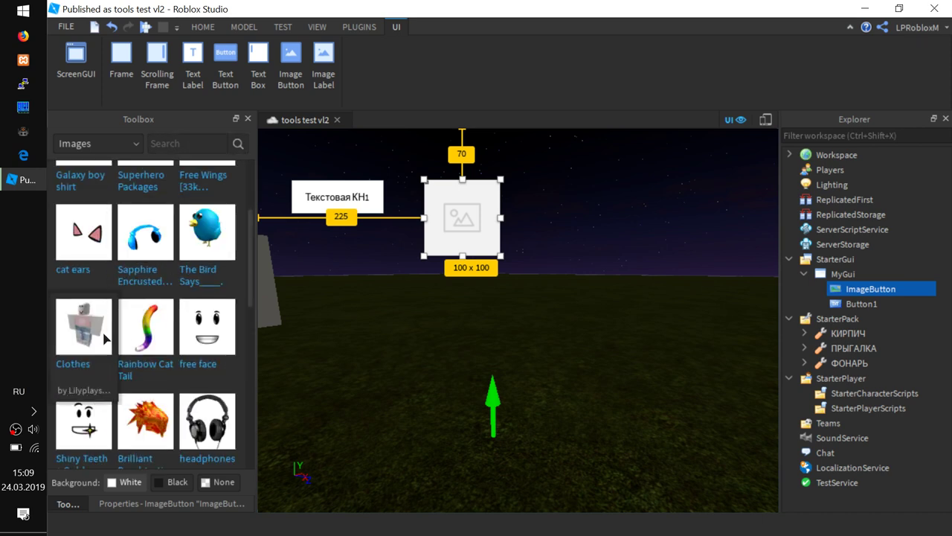
scroll(172, 341, "down", 1)
scroll(171, 341, "down", 1)
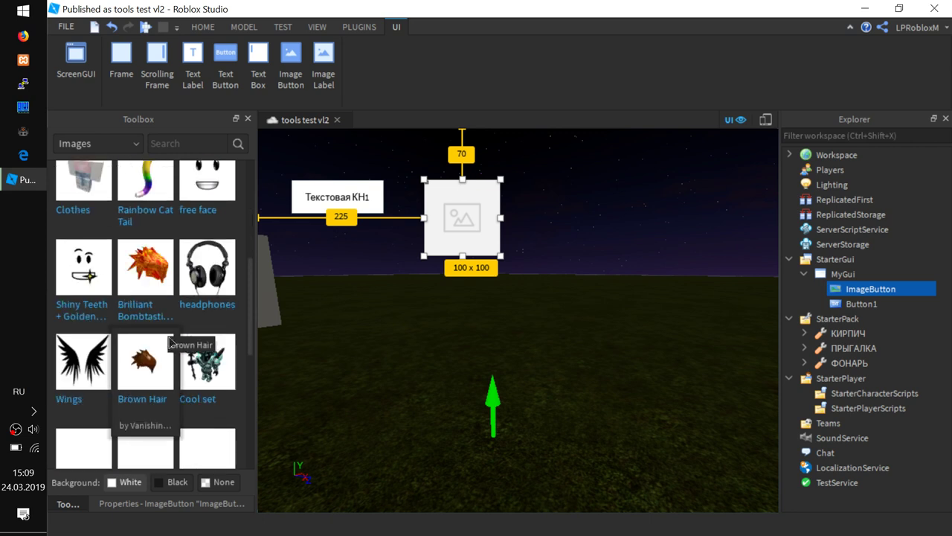
right_click(83, 381)
left_click(151, 394)
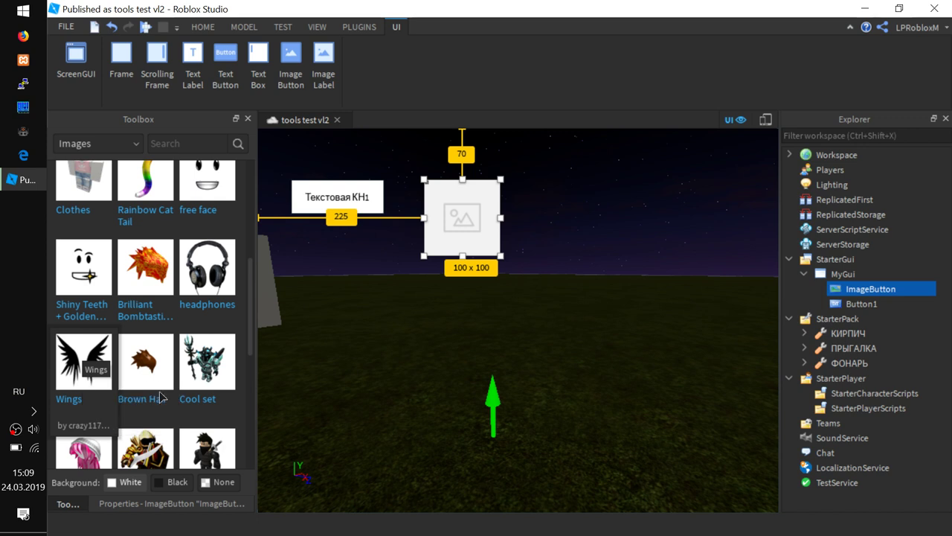
- Set the Image property of the ImageButton to the copied Wings asset ID 76819020
left_click(863, 302)
left_click(866, 289)
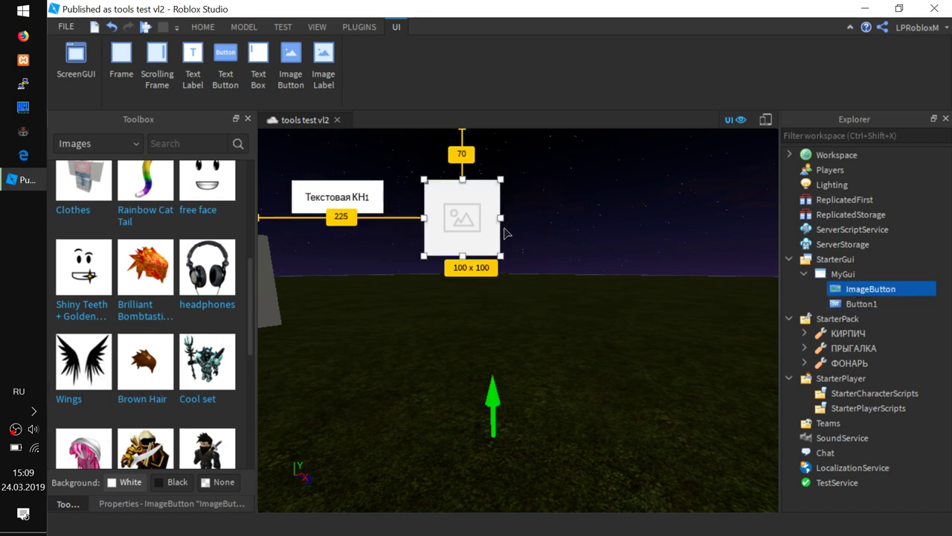
left_click(134, 505)
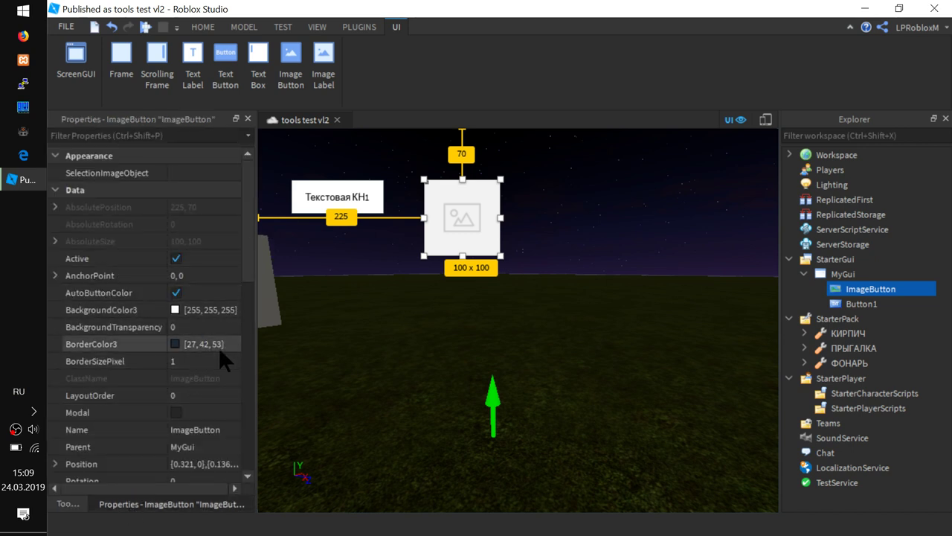
scroll(227, 375, "down", 1)
scroll(225, 366, "down", 1)
scroll(243, 337, "down", 4)
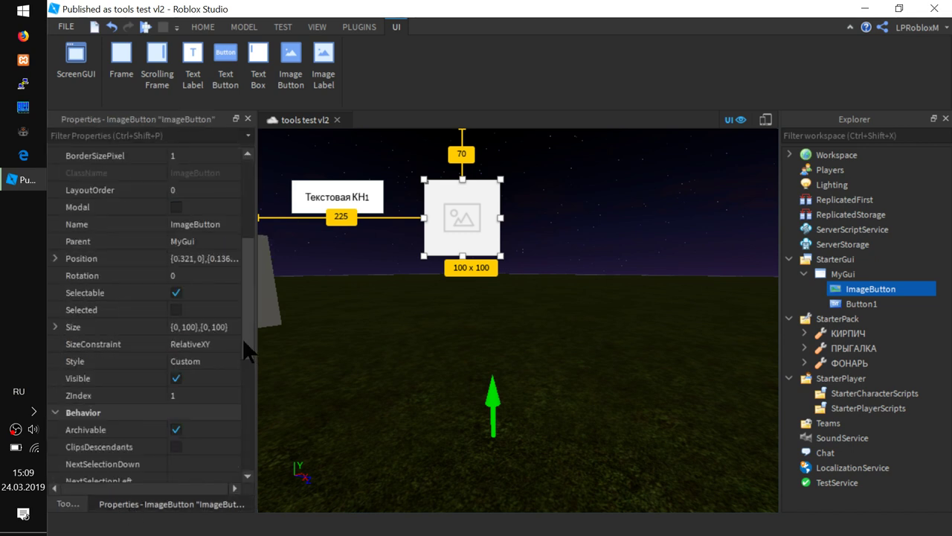
scroll(233, 341, "down", 1)
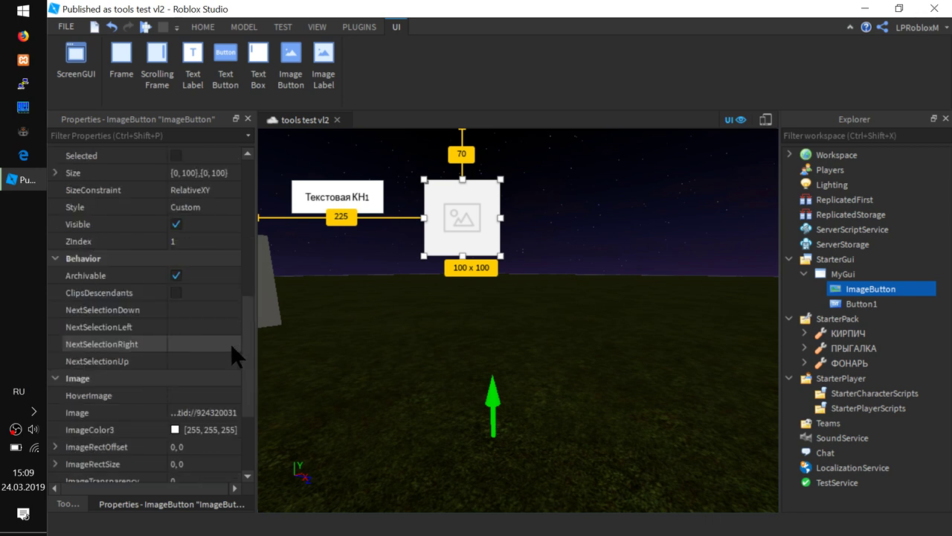
left_click(195, 414)
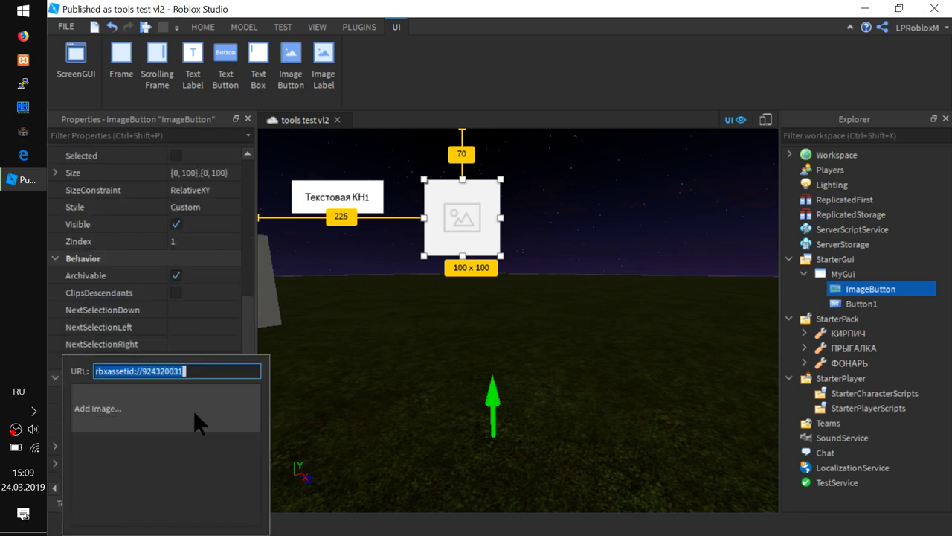
type("76819020")
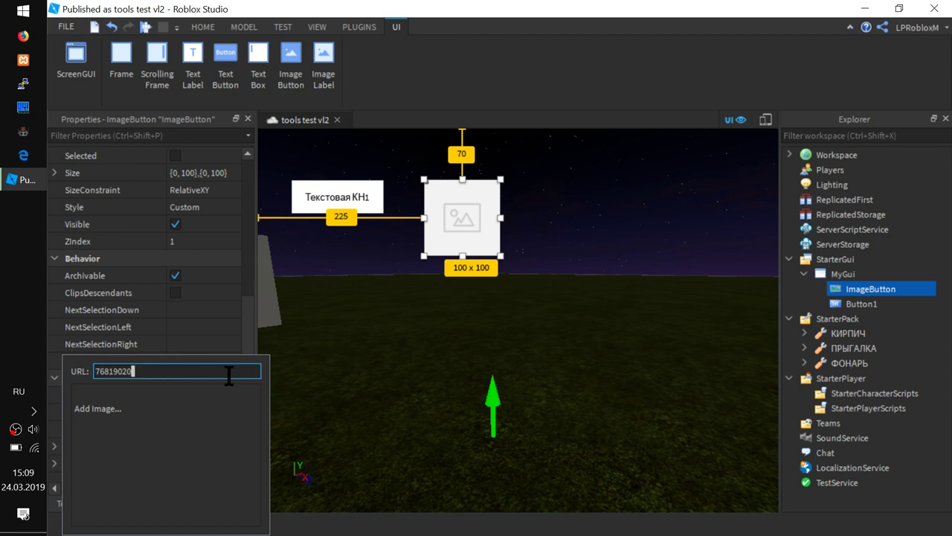
key("Return")
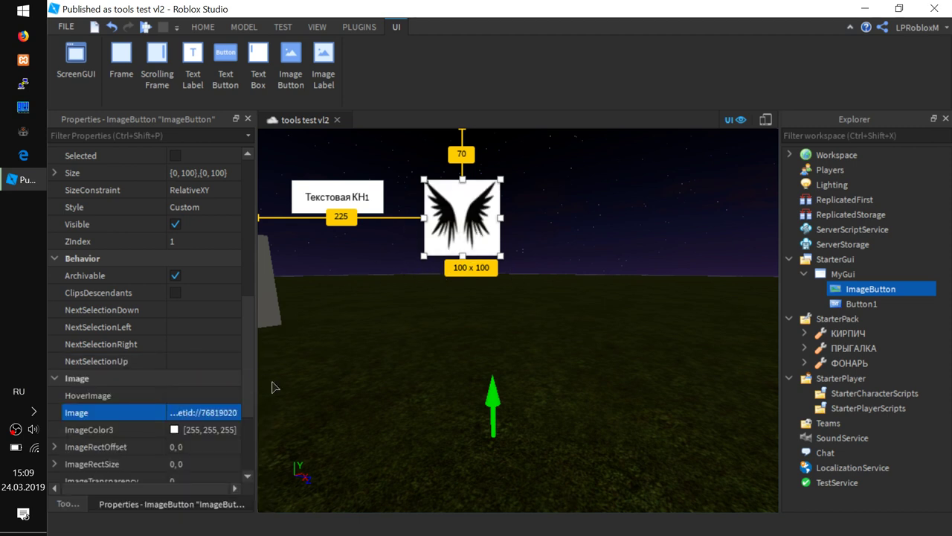
- Set the ImageButton's ImageColor3 to bright green (85, 255, 0)
scroll(132, 425, "down", 1)
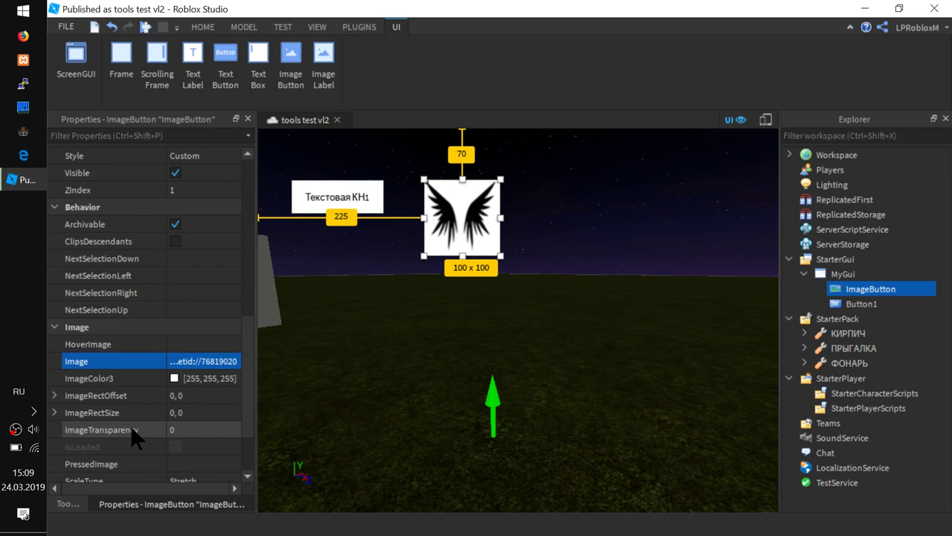
left_click(192, 378)
left_click(174, 378)
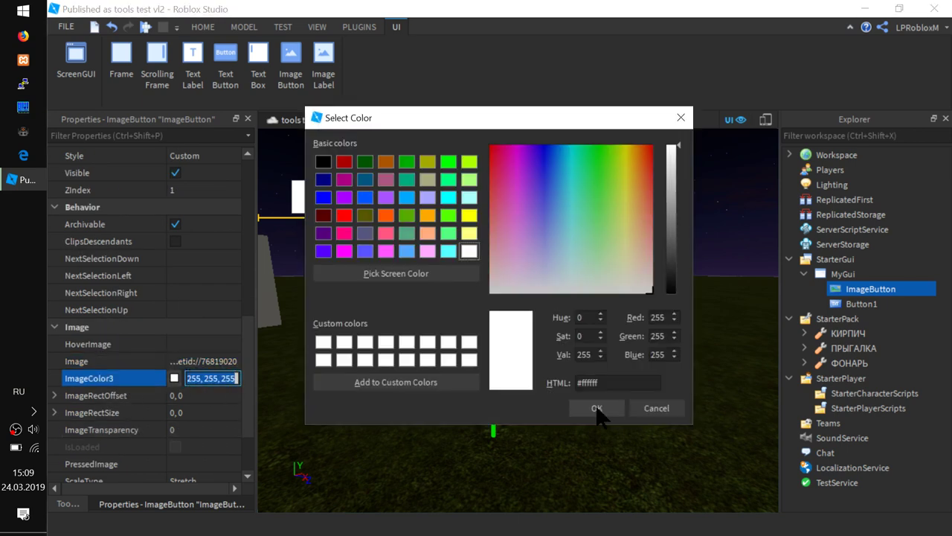
left_click(447, 215)
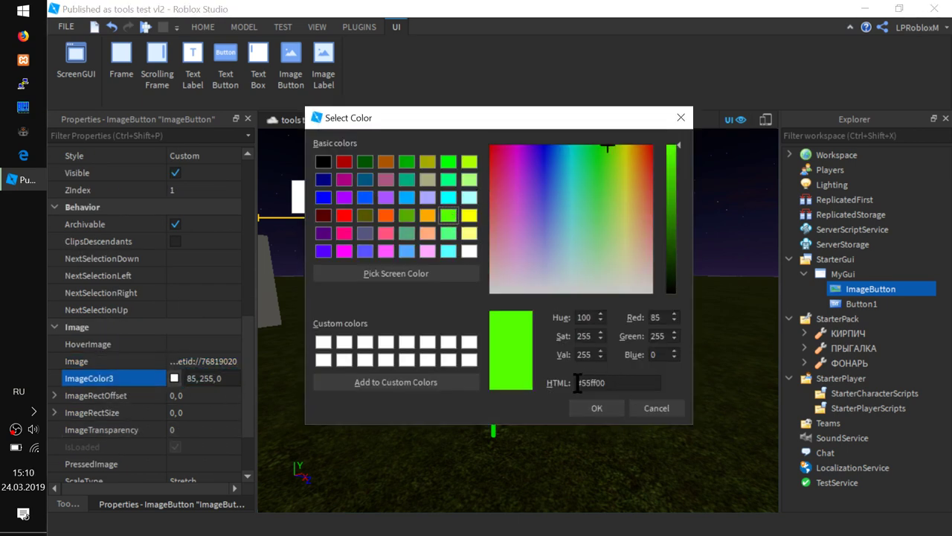
left_click(574, 407)
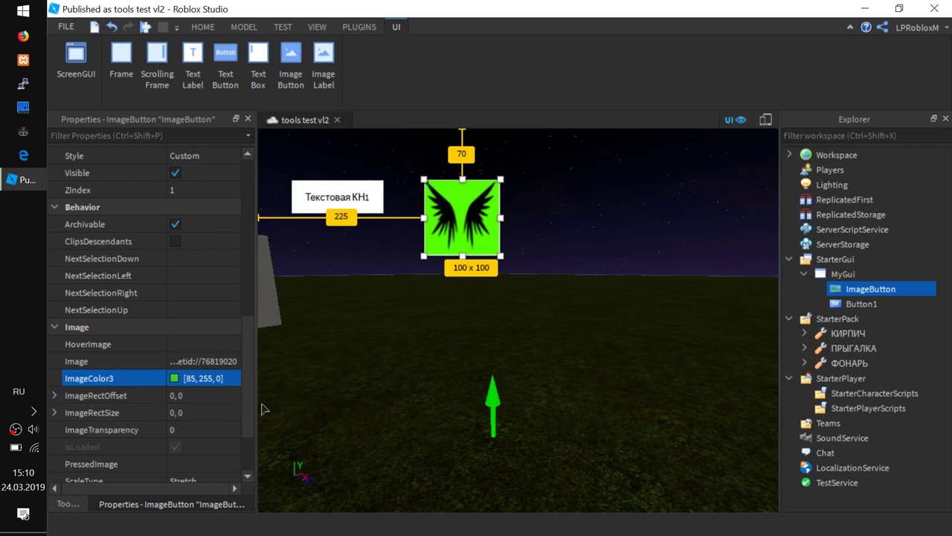
scroll(249, 416, "down", 3)
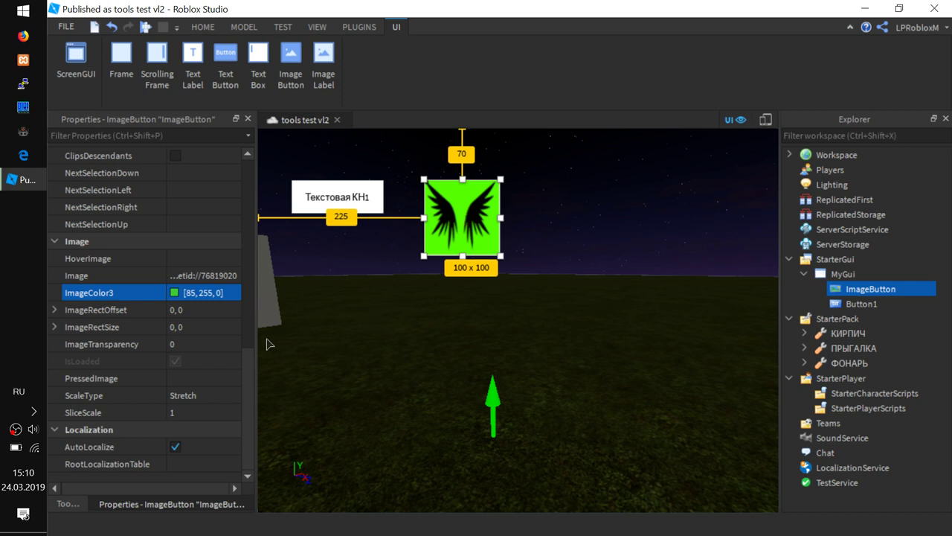
key("a")
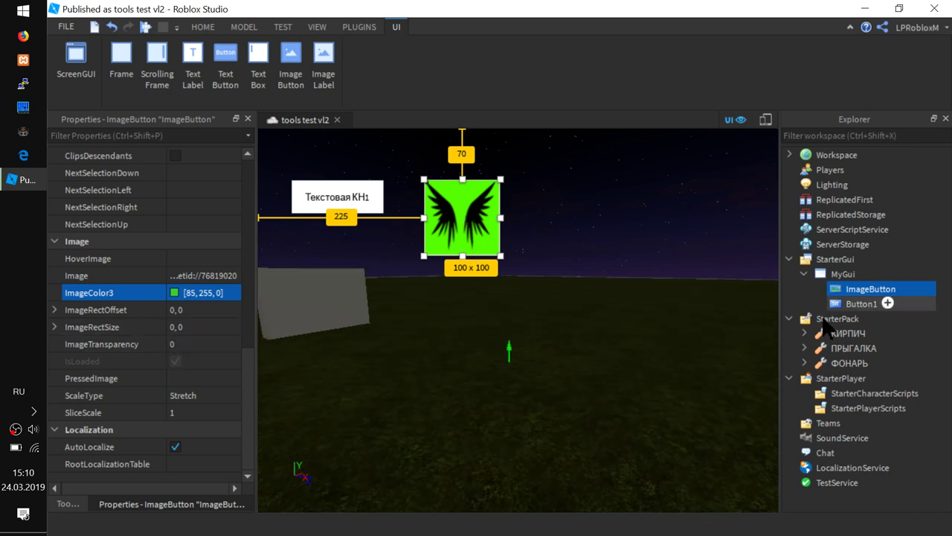
- Turn off MyGui's Enabled property to hide its buttons, and turn it back on
left_click(862, 274)
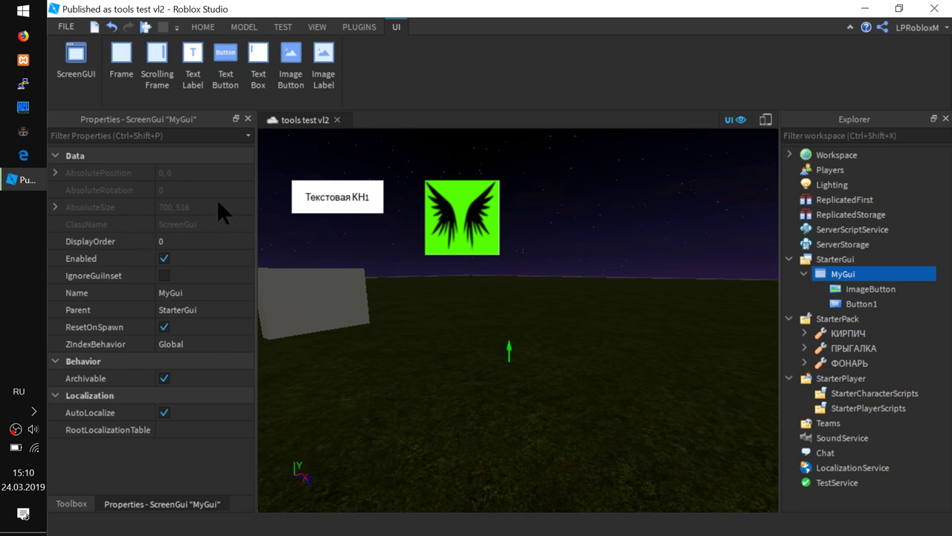
left_click(848, 274)
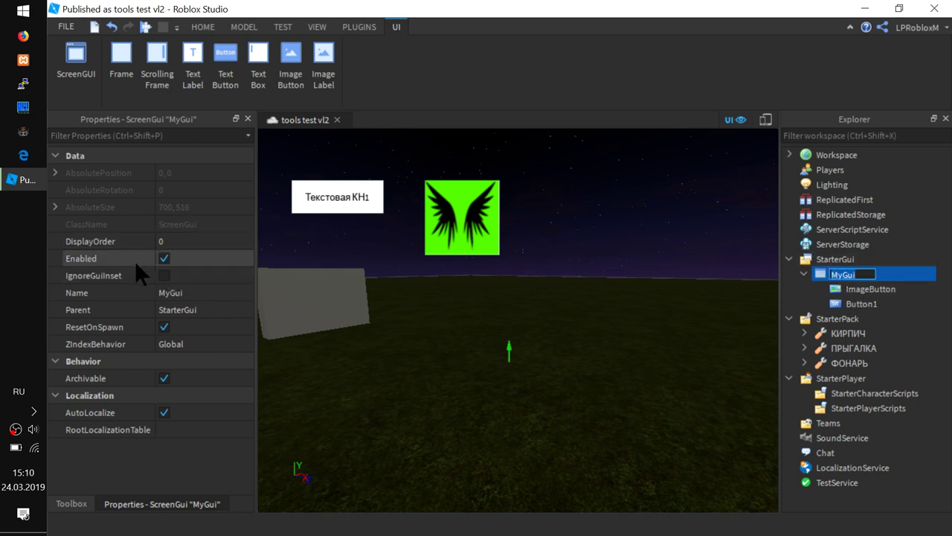
left_click(163, 254)
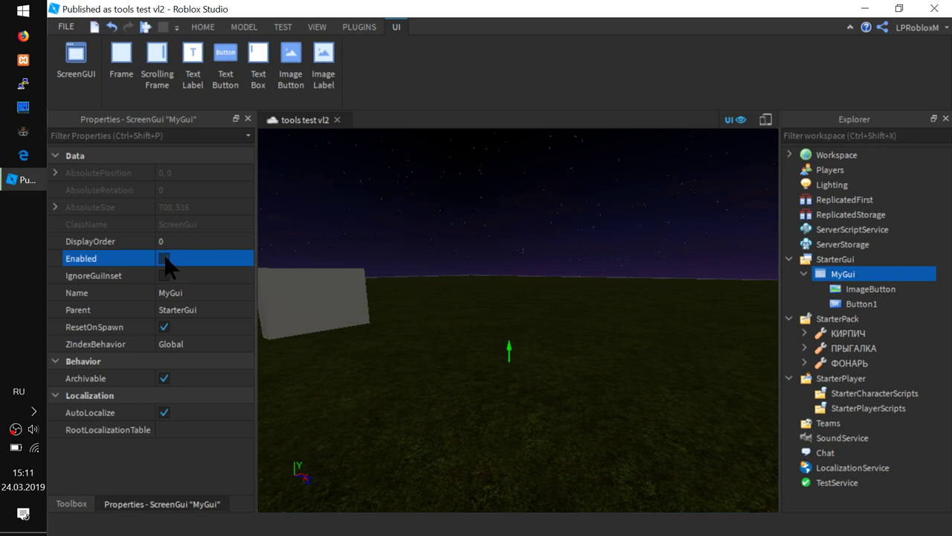
left_click(163, 254)
- Playtest the place, walking the character around to check both on-screen buttons, and stop the test
left_click(142, 27)
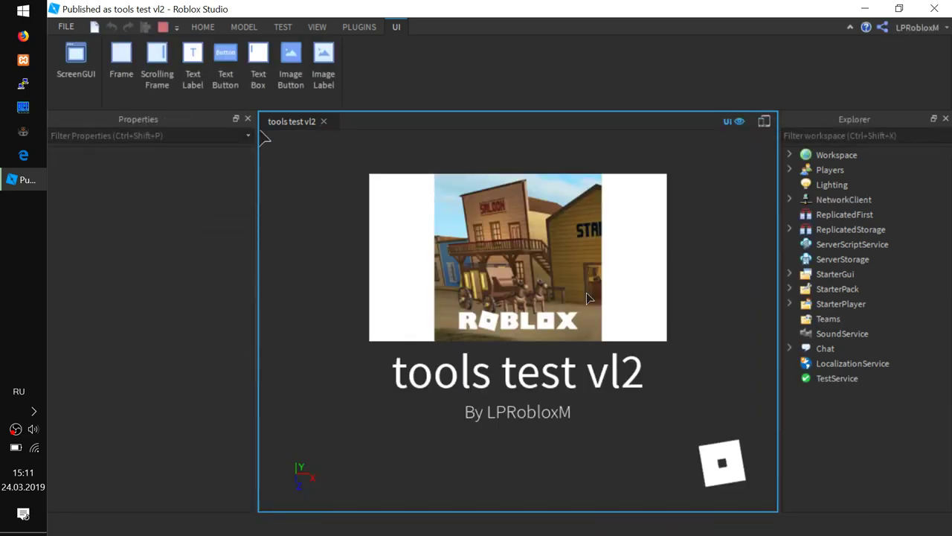
key("a")
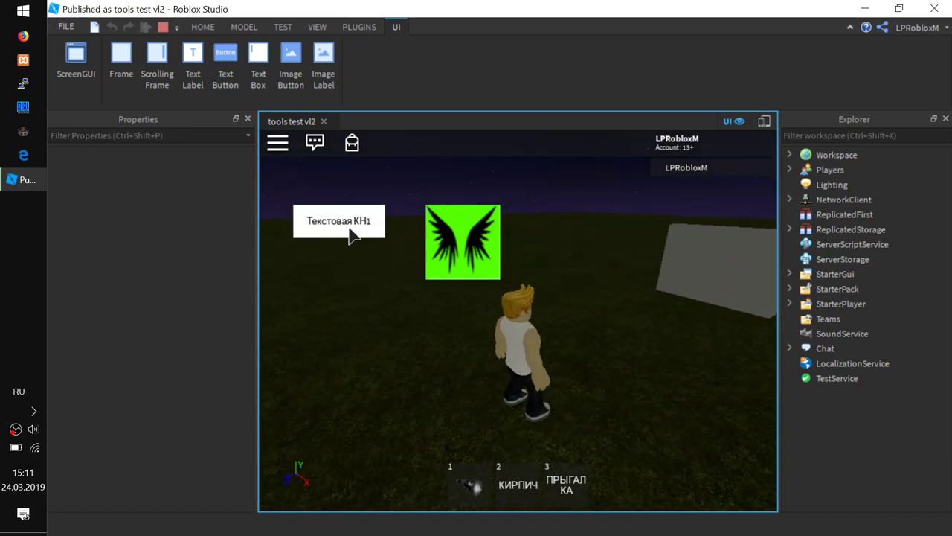
key("d")
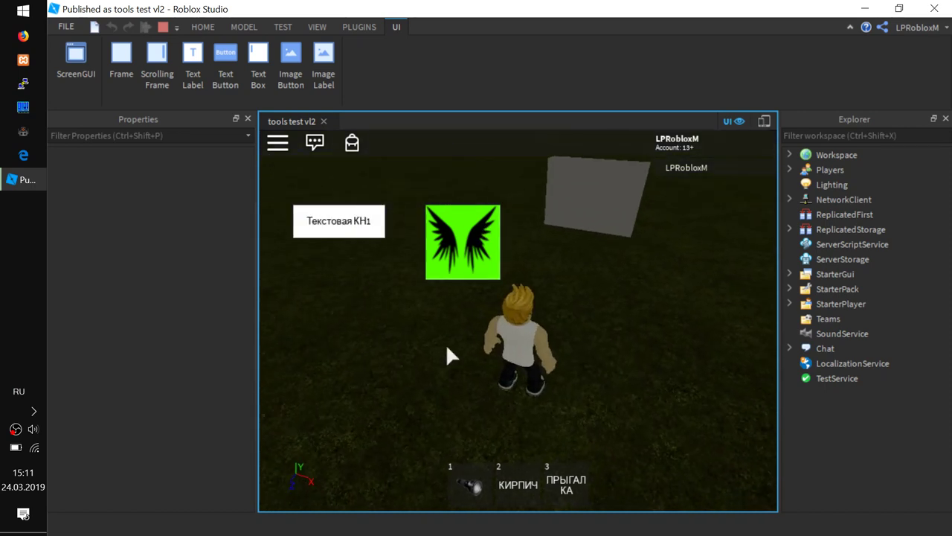
key("w")
key("d")
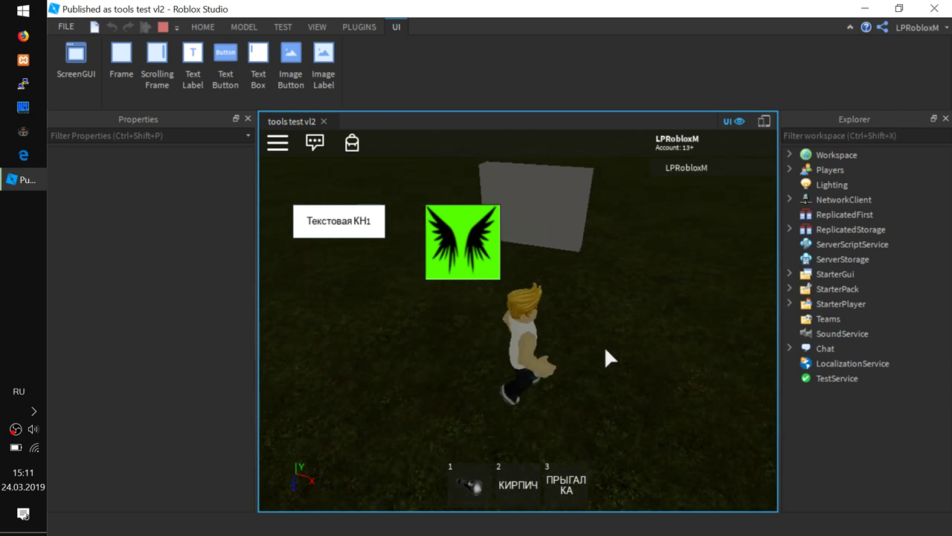
key("s")
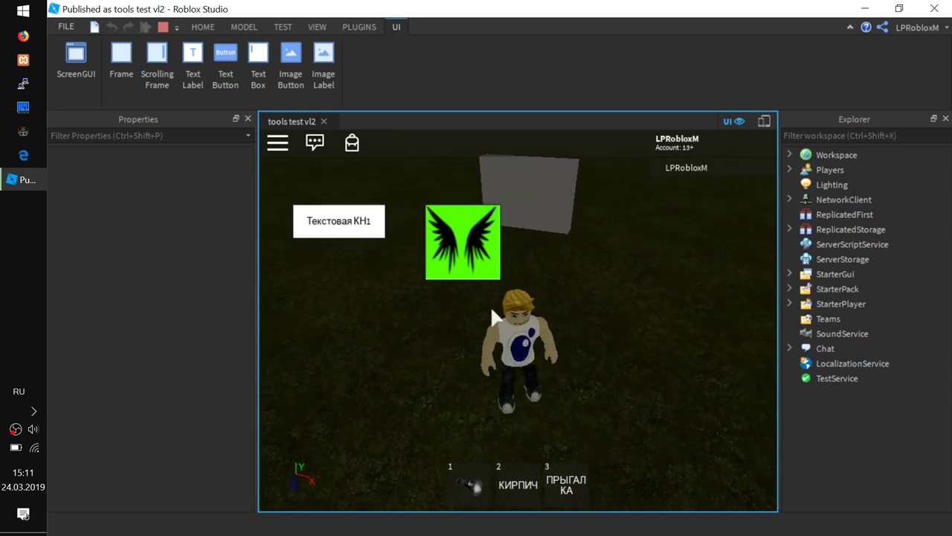
left_click(161, 28)
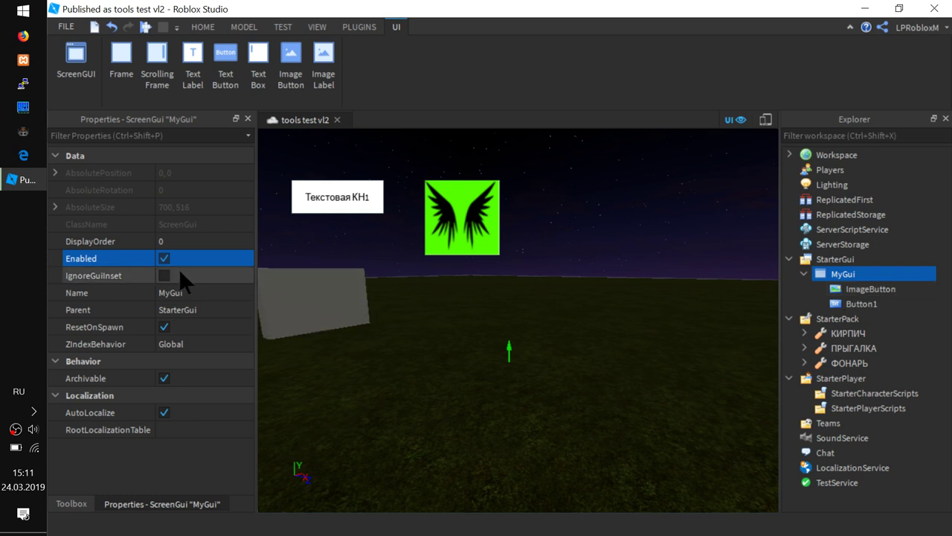
- Disable the MyGui screen interface and add a new Tool to StarterPack
left_click(159, 253)
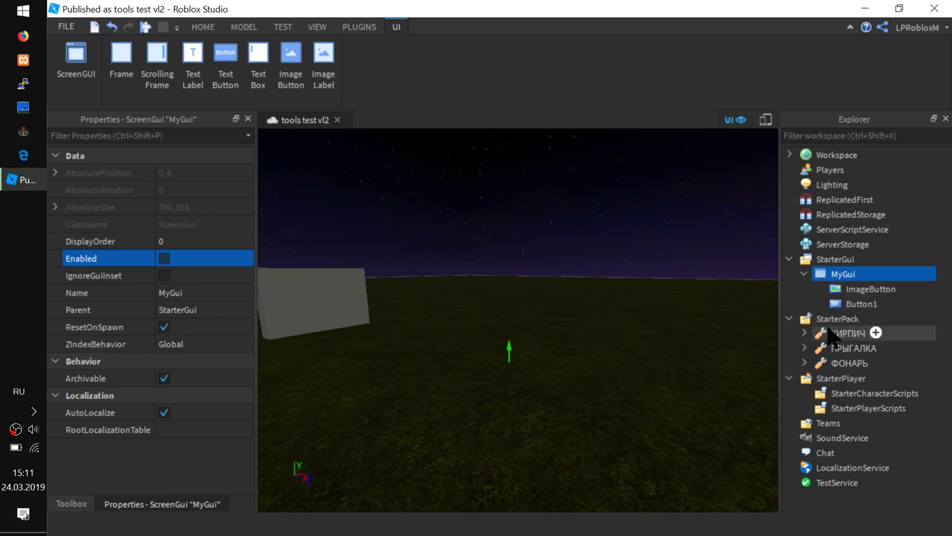
left_click(869, 318)
left_click(840, 388)
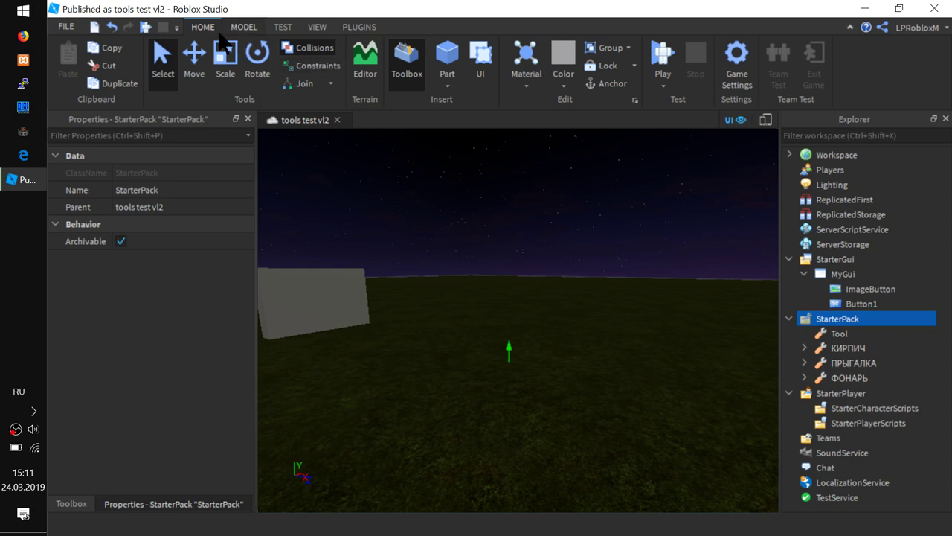
- Playtest the place, equip and unequip the new Tool from the hotbar, and stop the test
left_click(148, 26)
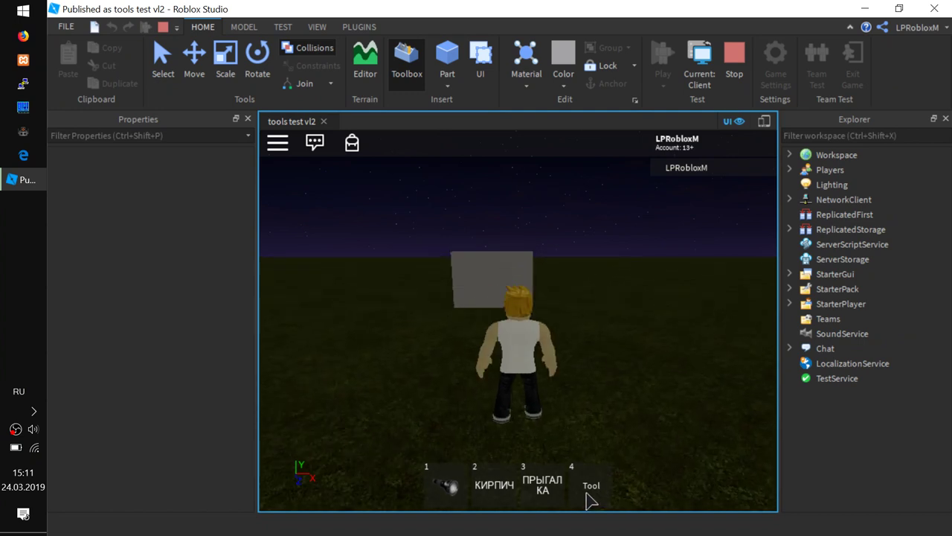
left_click(589, 497)
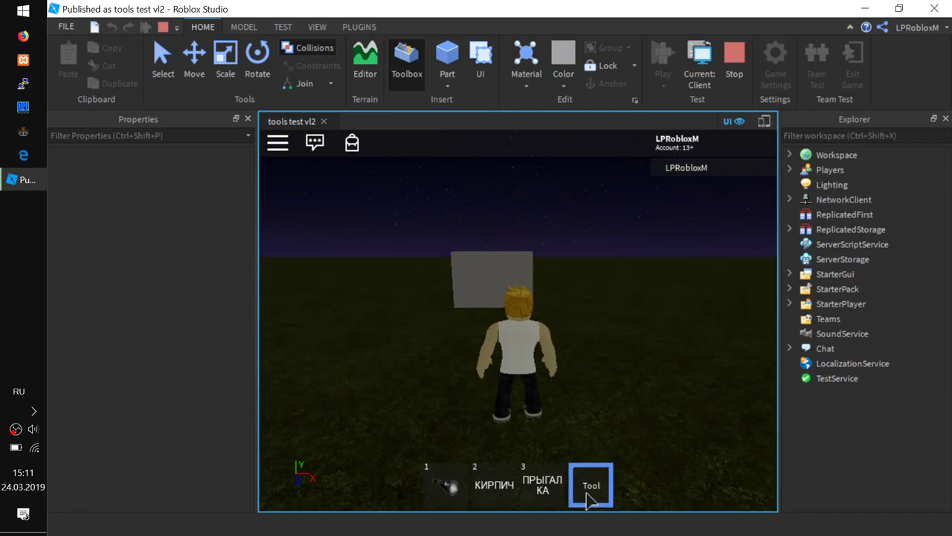
left_click(604, 493)
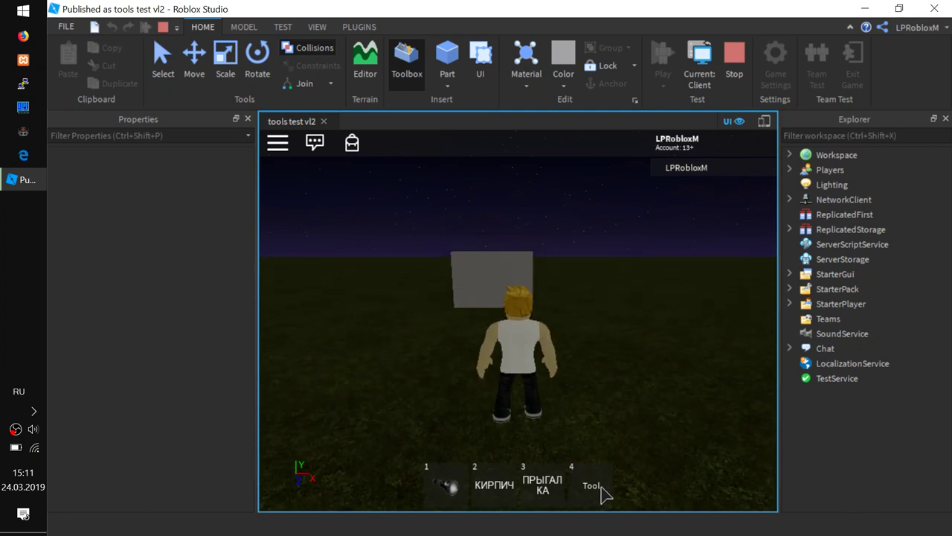
left_click(604, 494)
left_click(601, 494)
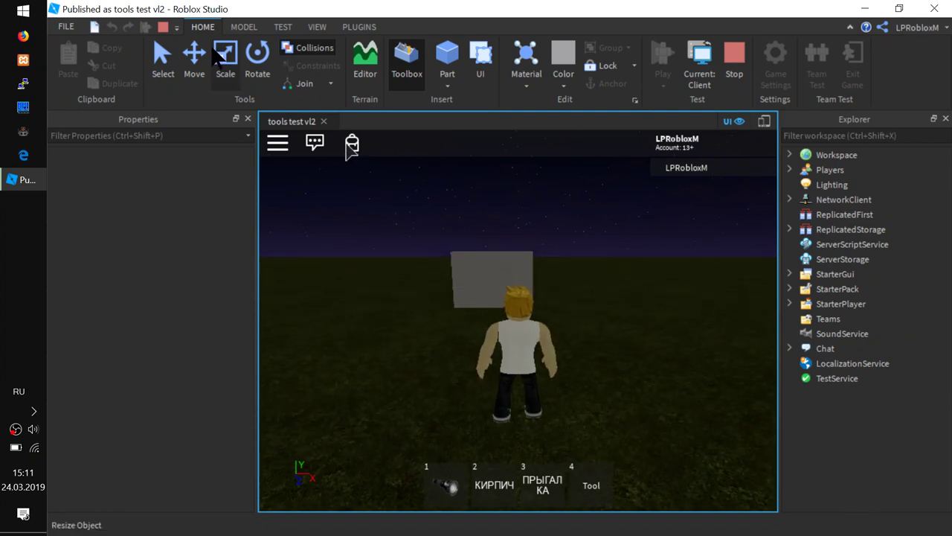
left_click(162, 27)
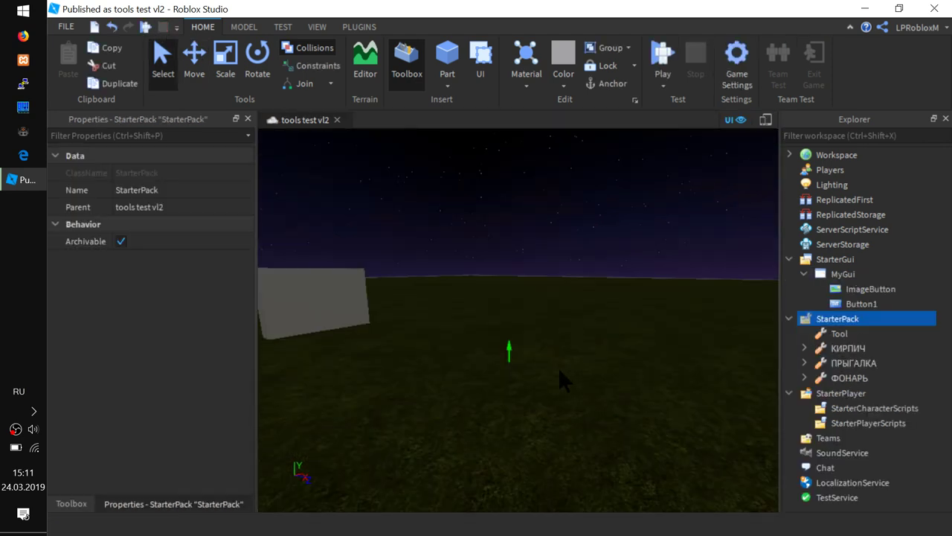
- Copy the entire code of the LocalScript inside the ФОНАРЬ tool and close the script
left_click(839, 334)
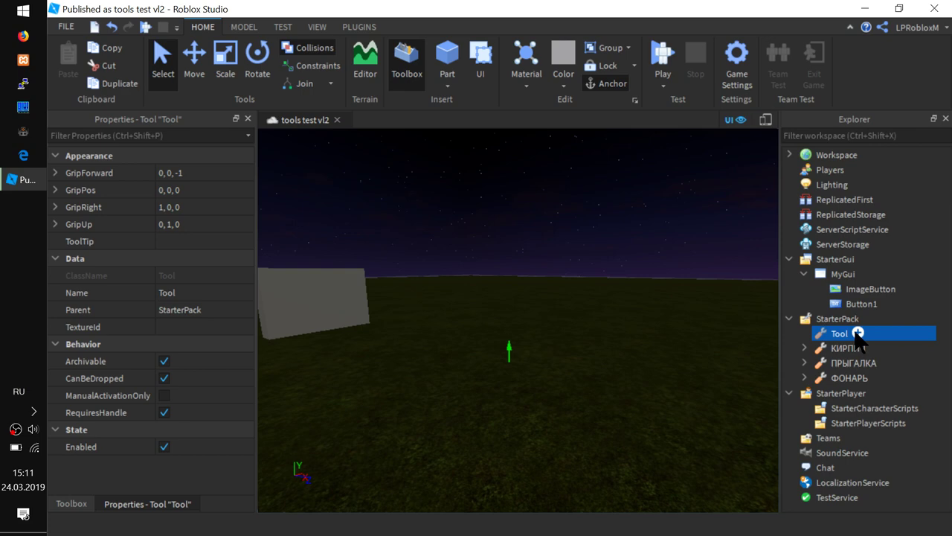
left_click(804, 378)
double_click(867, 394)
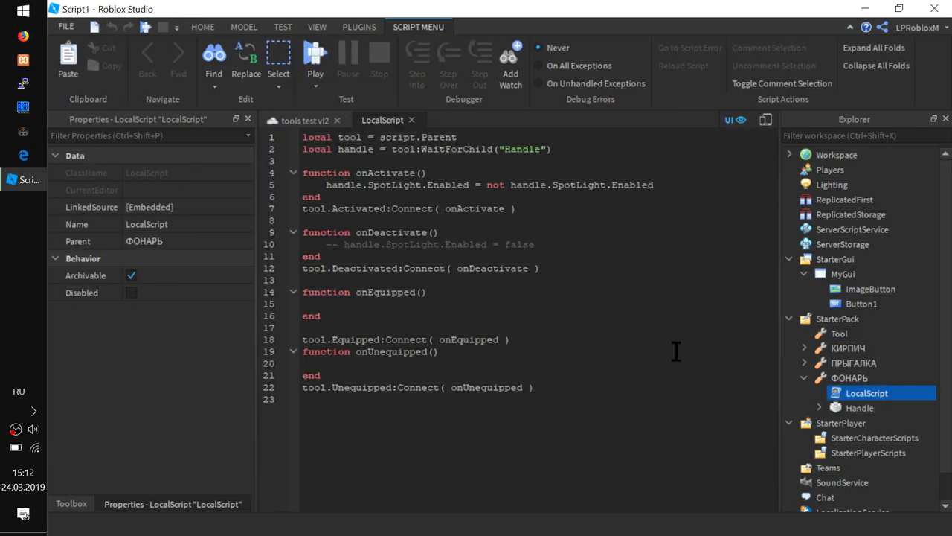
left_click_drag(616, 410, 249, 75)
key("ctrl+c")
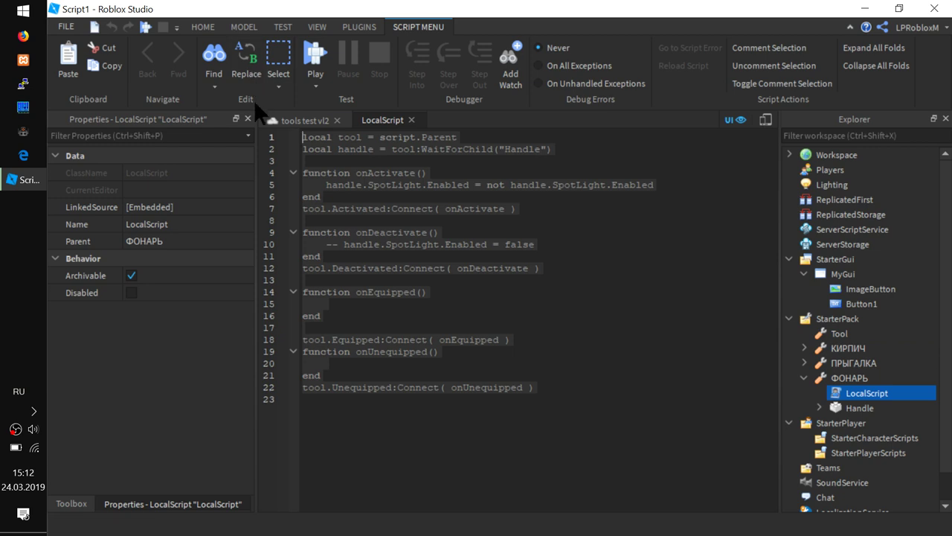
left_click(410, 119)
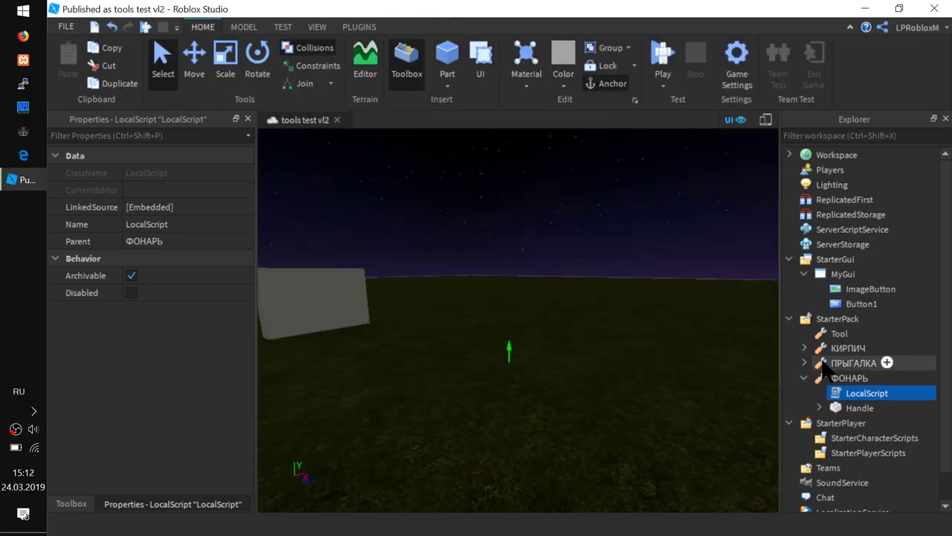
- Add a LocalScript inside the new Tool in StarterPack
left_click(845, 334)
left_click(858, 333)
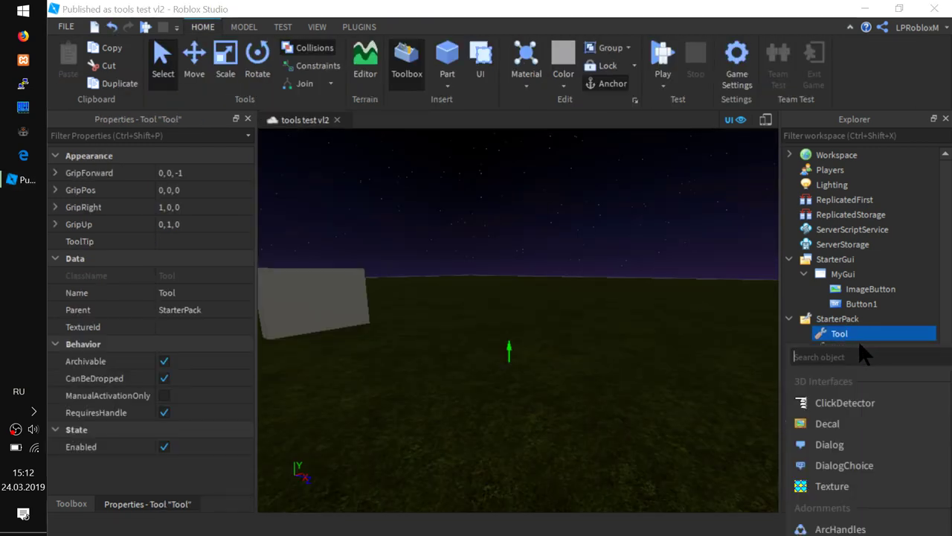
type("дщсф")
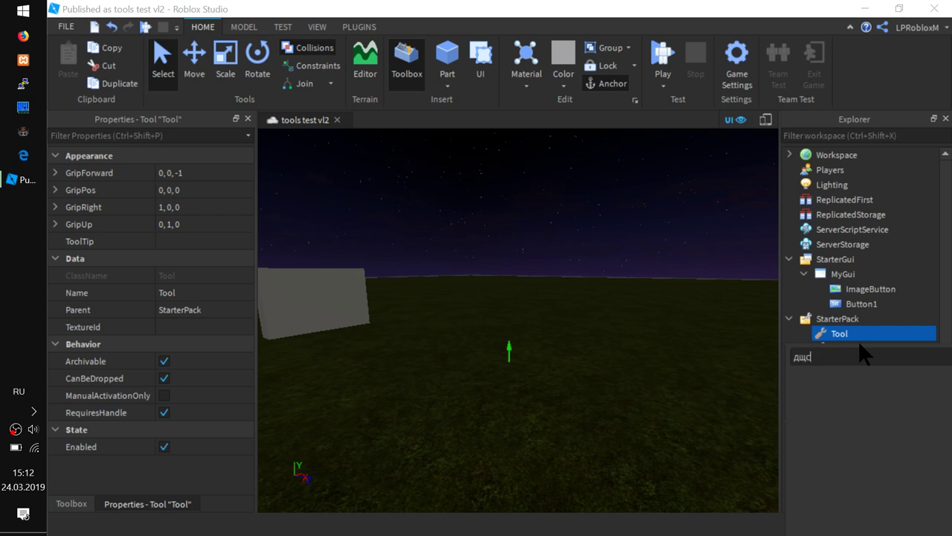
key("BackSpace")
key("BackSpace")
key("BackSpace")
key("BackSpace")
key("alt+shift")
type("local")
left_click(822, 446)
left_click(861, 349)
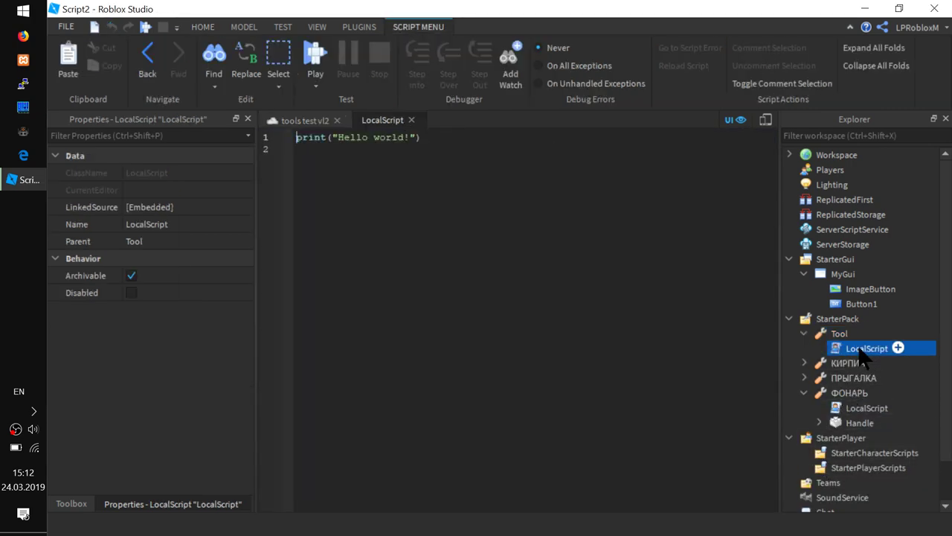
- Replace the default code with the copied script, and remove its extra declaration below the tool variable and the onActivate body
left_click_drag(439, 149, 174, 121)
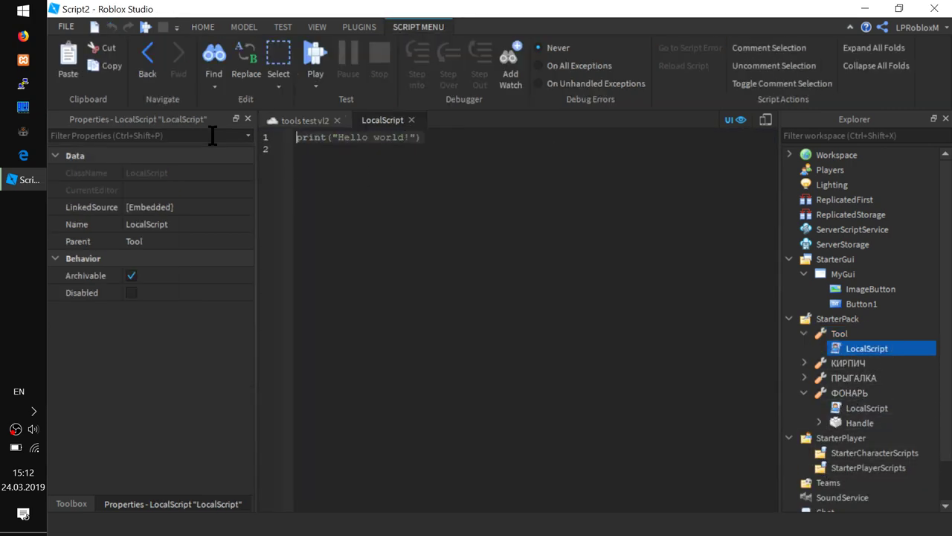
key("ctrl+v")
left_click_drag(666, 184, 286, 186)
key("BackSpace")
left_click_drag(557, 149, 272, 154)
key("BackSpace")
key("BackSpace")
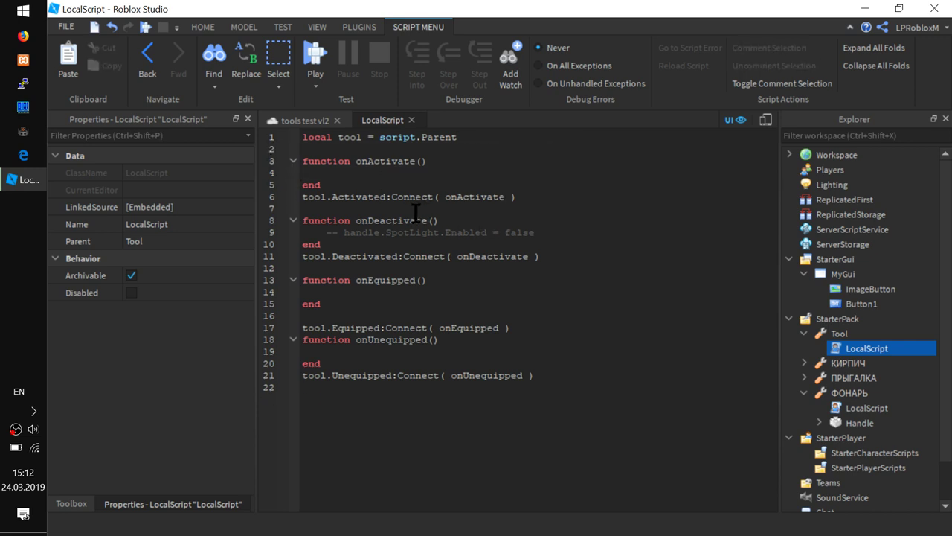
- Delete the commented SpotLight line in onDeactivate and tidy the blank lines around the tool.Equipped connection
left_click_drag(550, 233, 266, 234)
key("BackSpace")
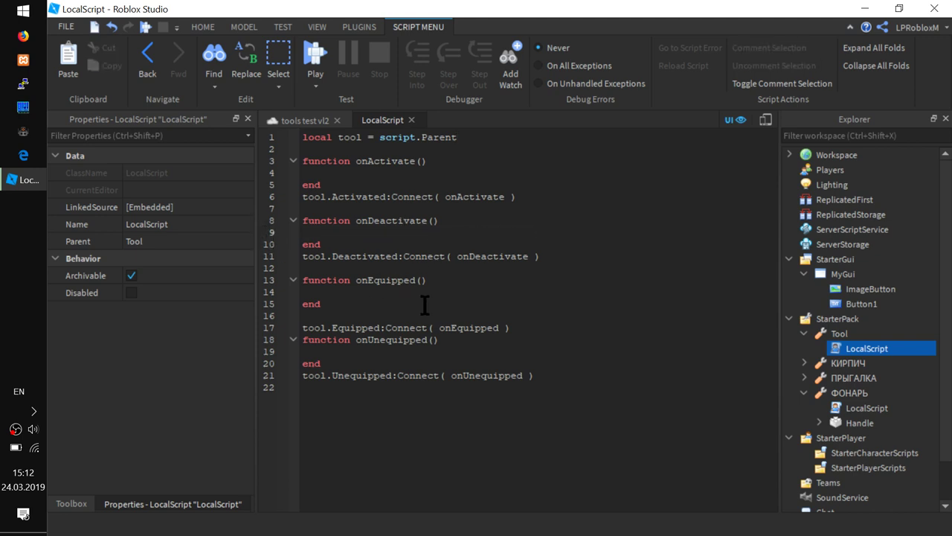
key("BackSpace")
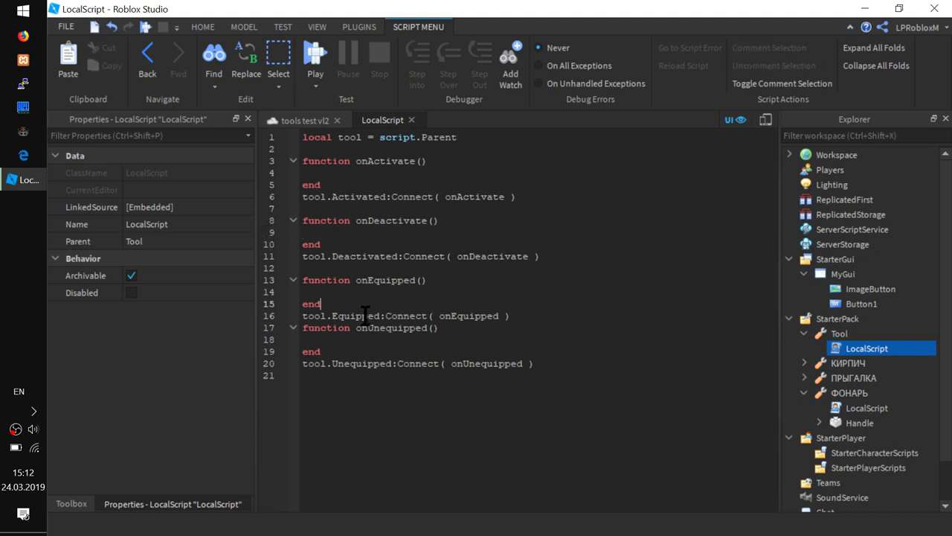
key("Return")
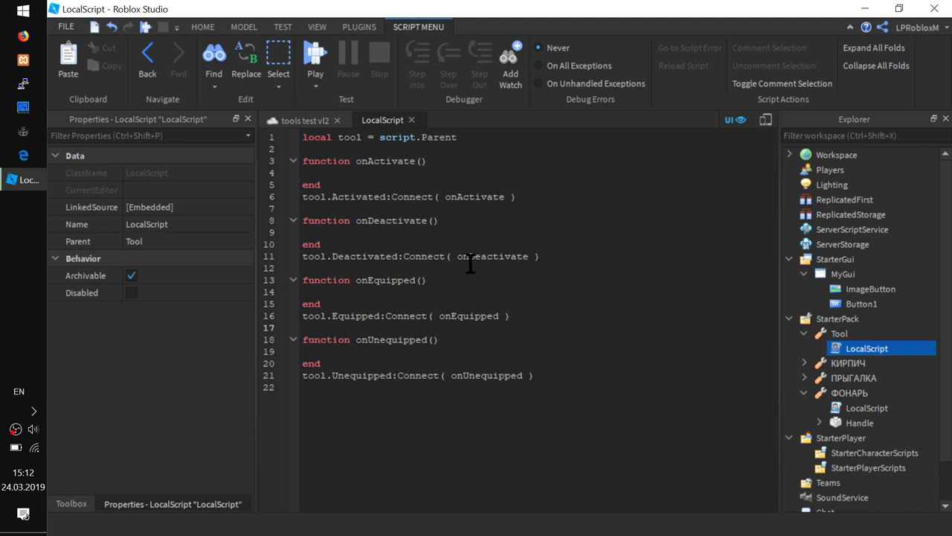
left_click_drag(885, 348, 825, 249)
mouse_move(838, 354)
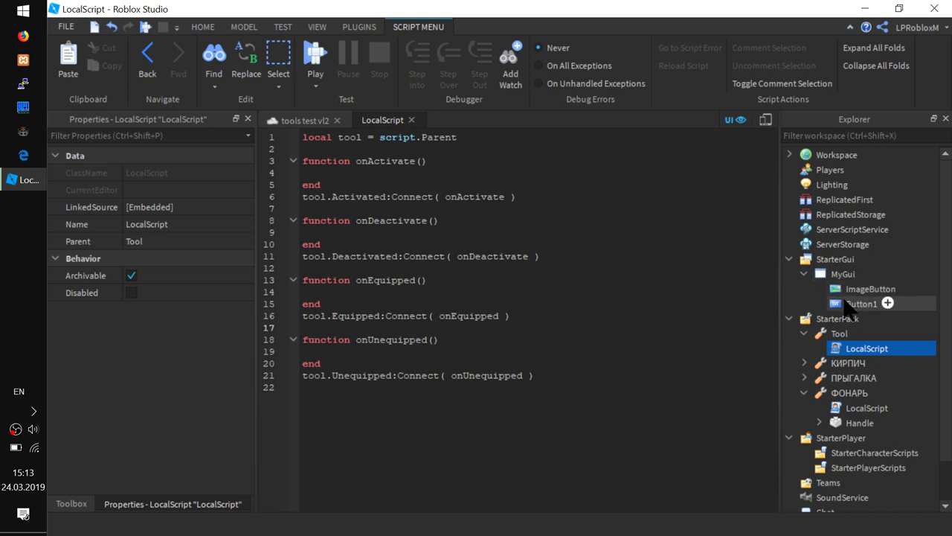
- Start a playtest and inspect the properties of MyGui in the local player's PlayerGui
left_click(316, 54)
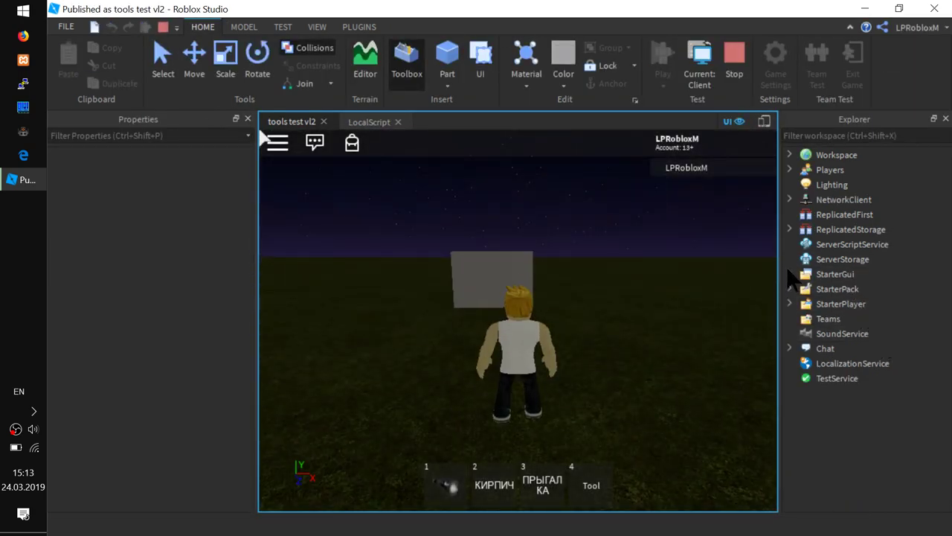
left_click(788, 272)
left_click(788, 273)
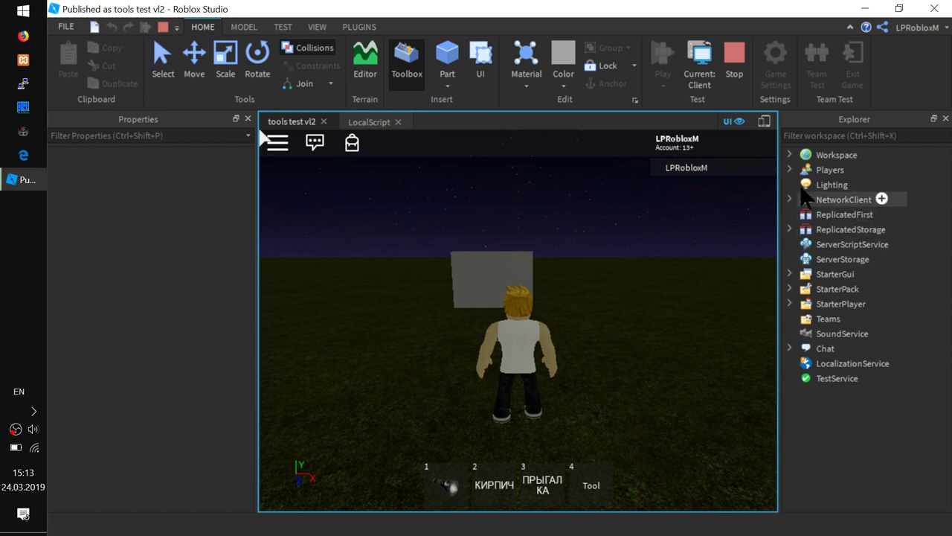
left_click(789, 169)
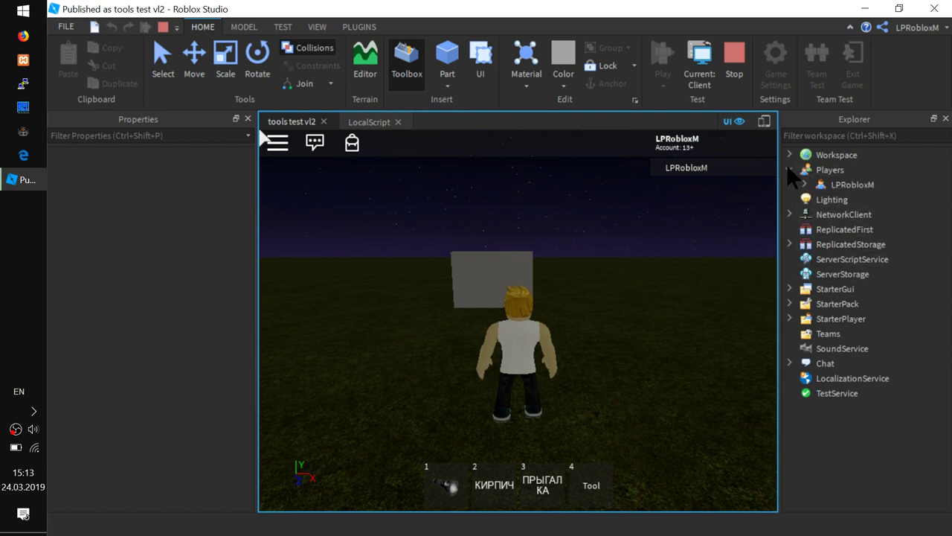
left_click(804, 184)
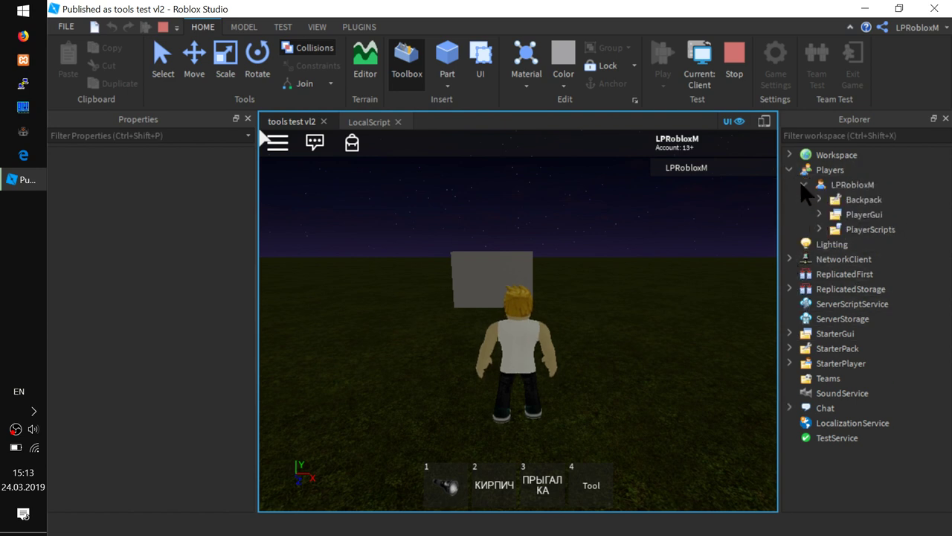
left_click(819, 214)
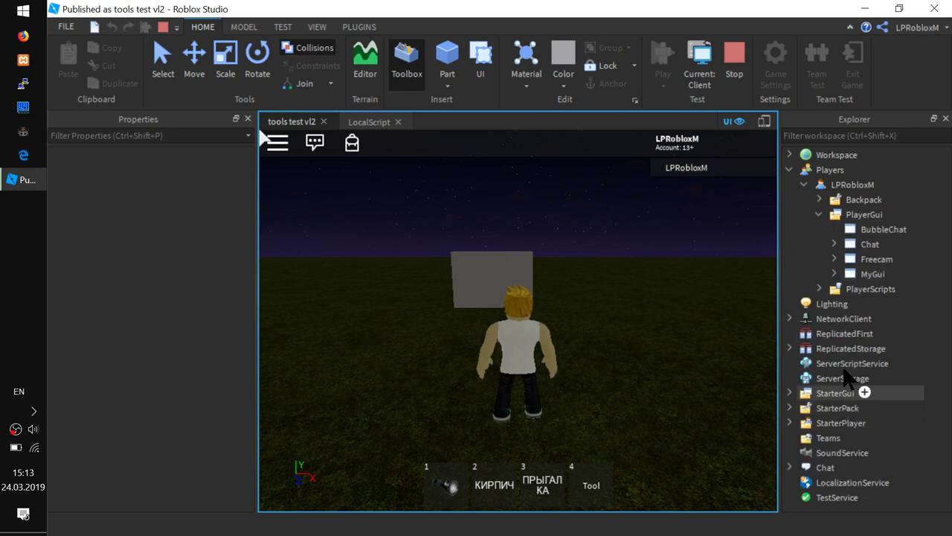
left_click(876, 273)
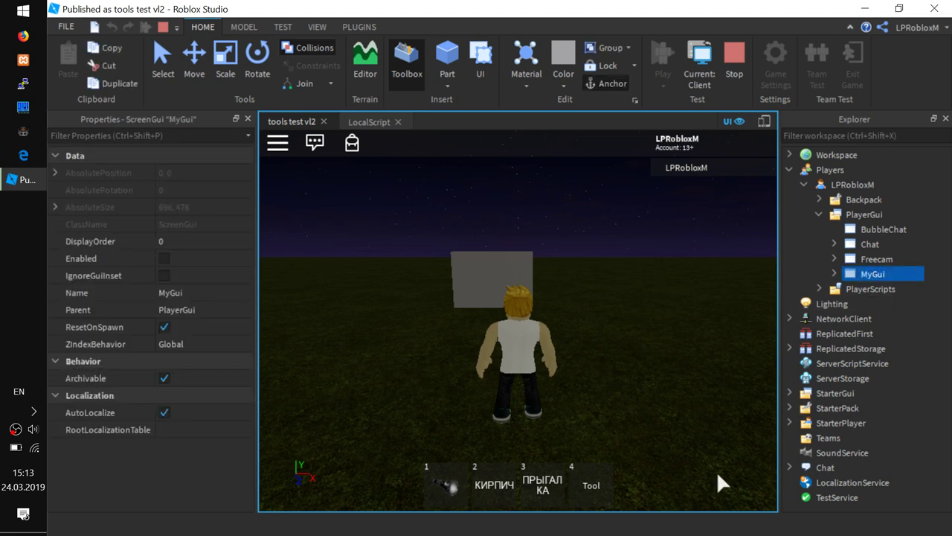
- Toggle Enabled on and off for the player's MyGui during the test, and stop the playtest
left_click(163, 259)
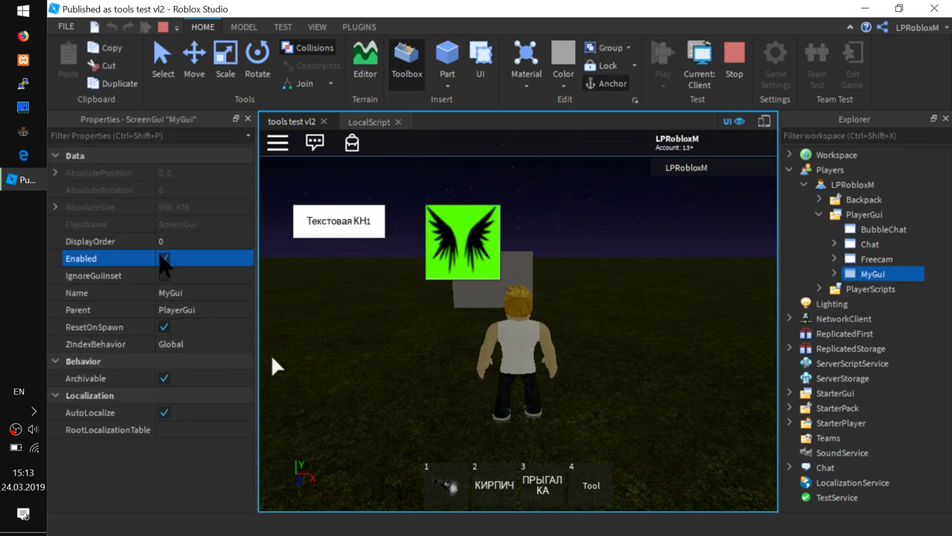
left_click(164, 258)
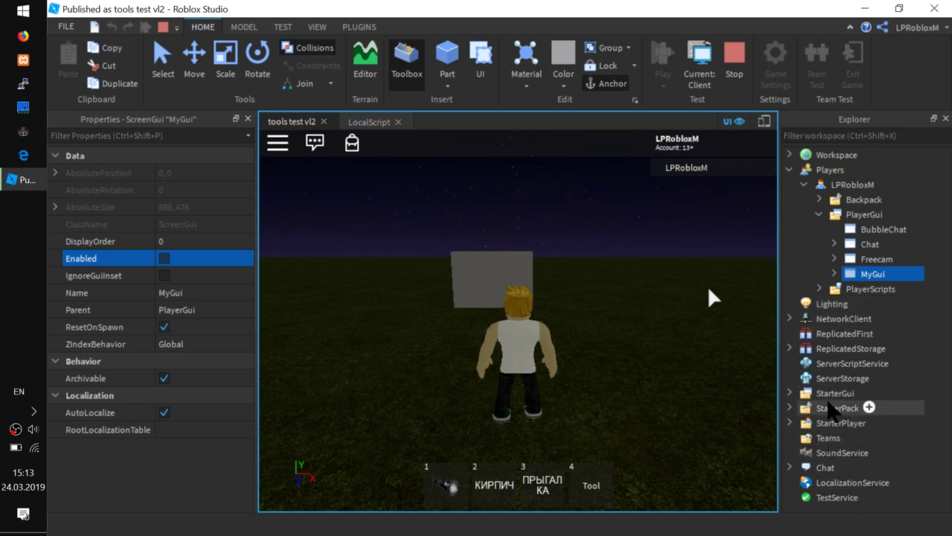
left_click(790, 394)
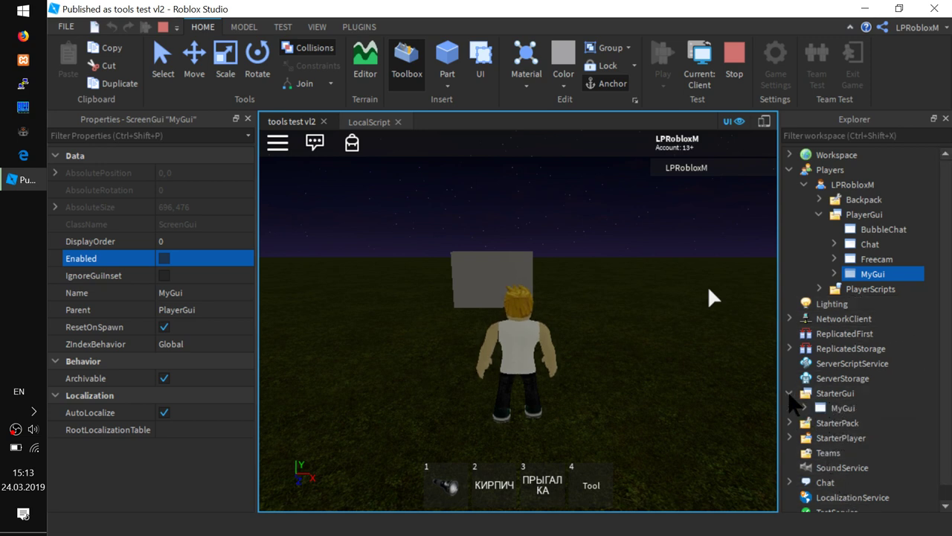
left_click(790, 393)
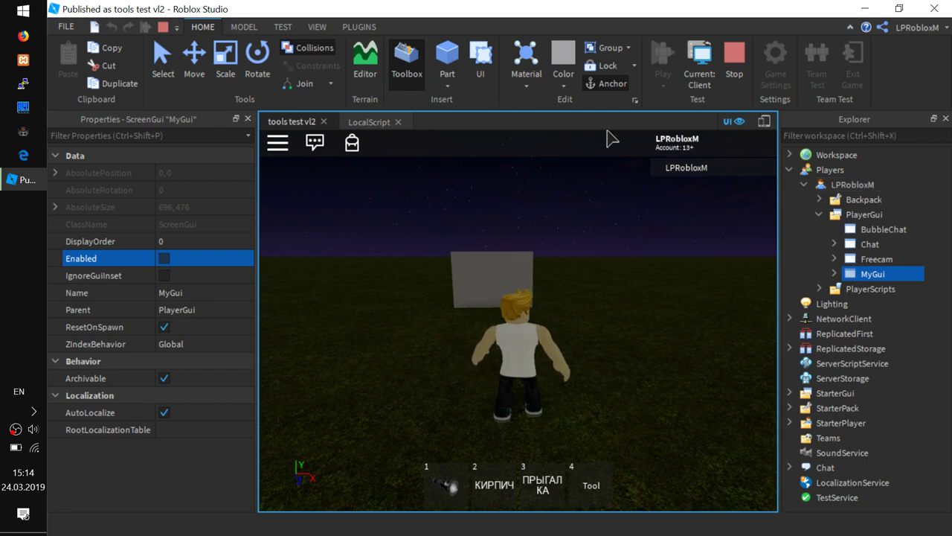
left_click(735, 63)
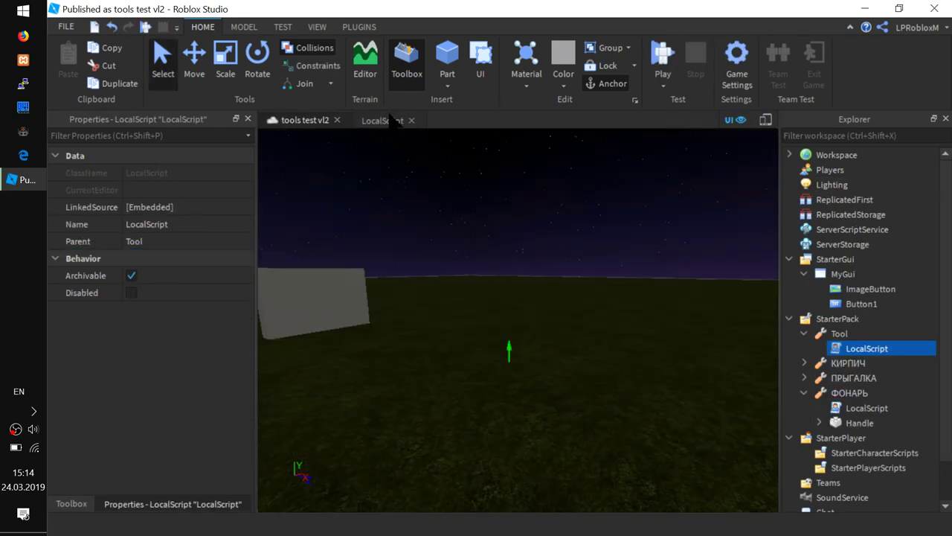
- In the Tool script's onEquipped function, declare local gui = game.Players.LocalPlayer.PlayerGUI.MyGUI
left_click(383, 120)
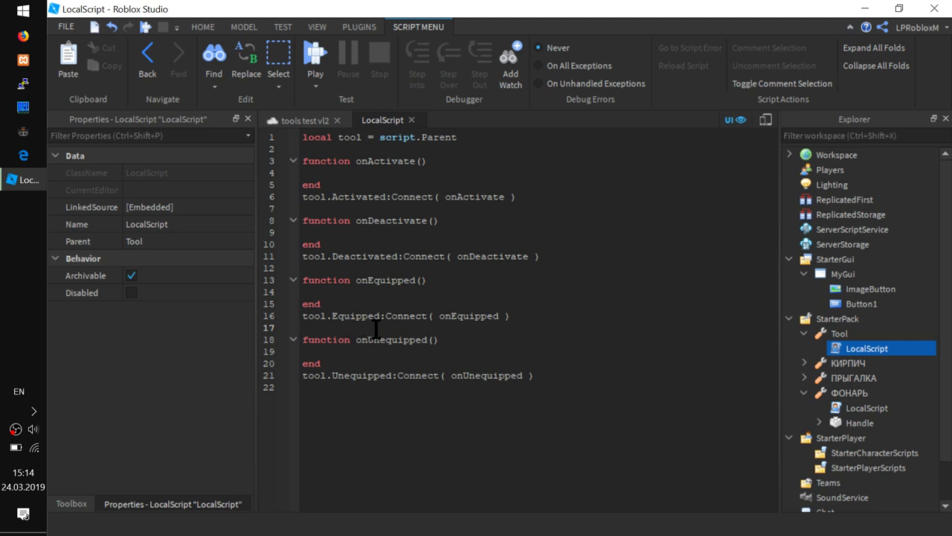
left_click(357, 293)
type("local")
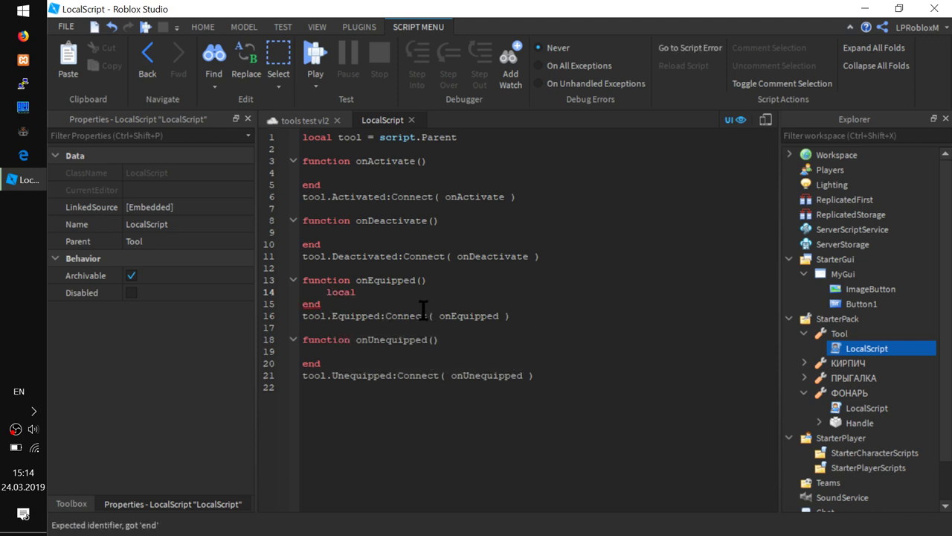
type(" gui = game.Pl")
key("Tab")
type(".")
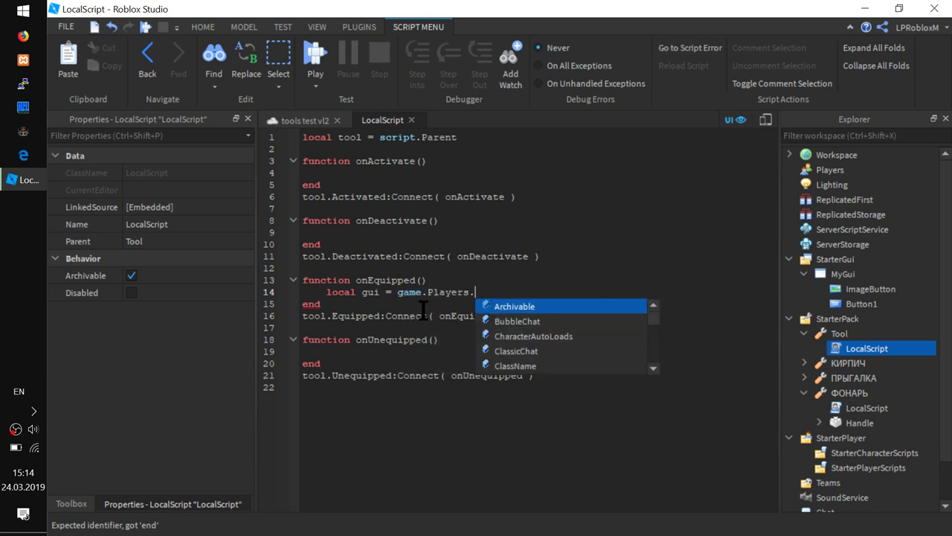
type("l")
key("Tab")
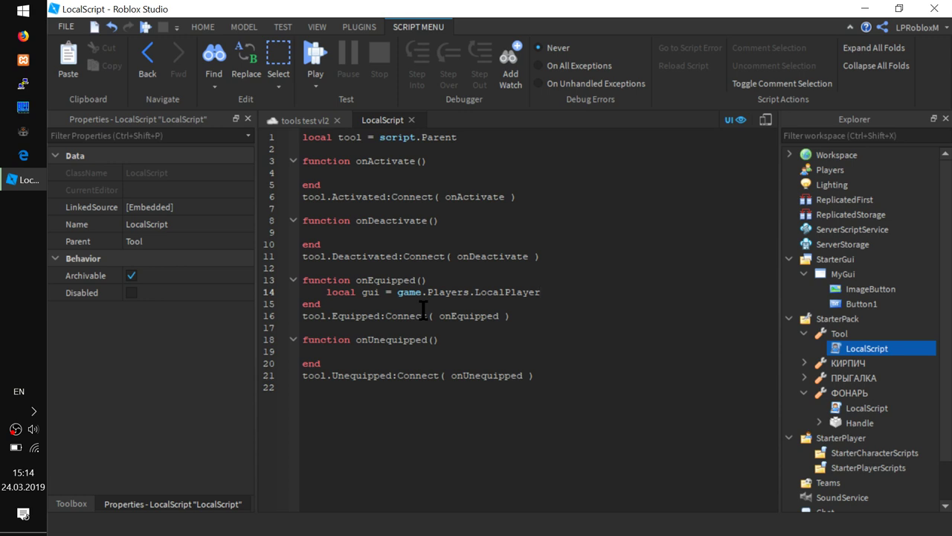
type(".")
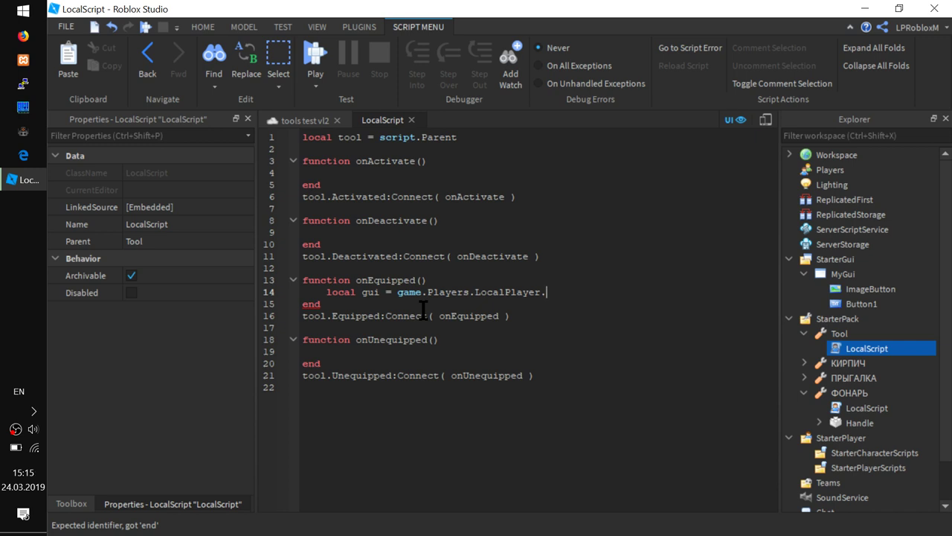
type("PlayerG")
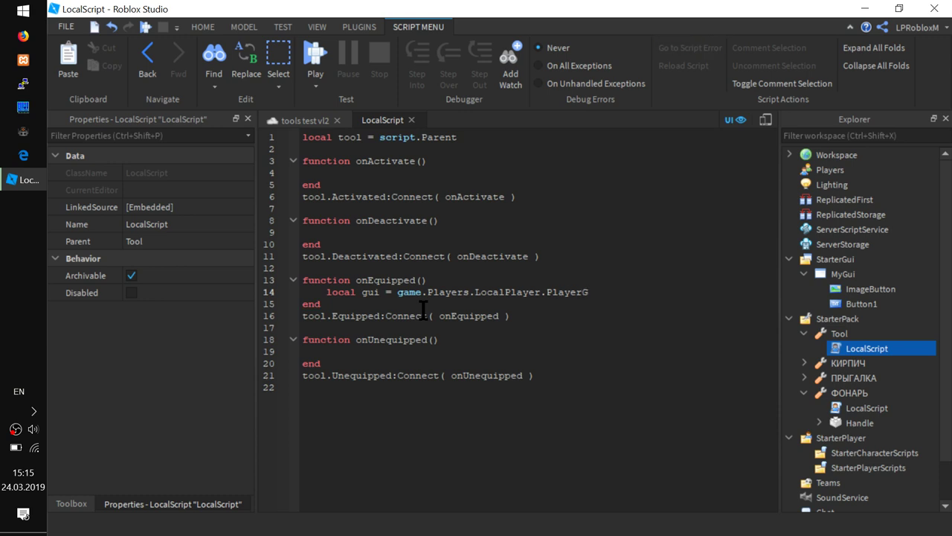
type("UI.MyGUI")
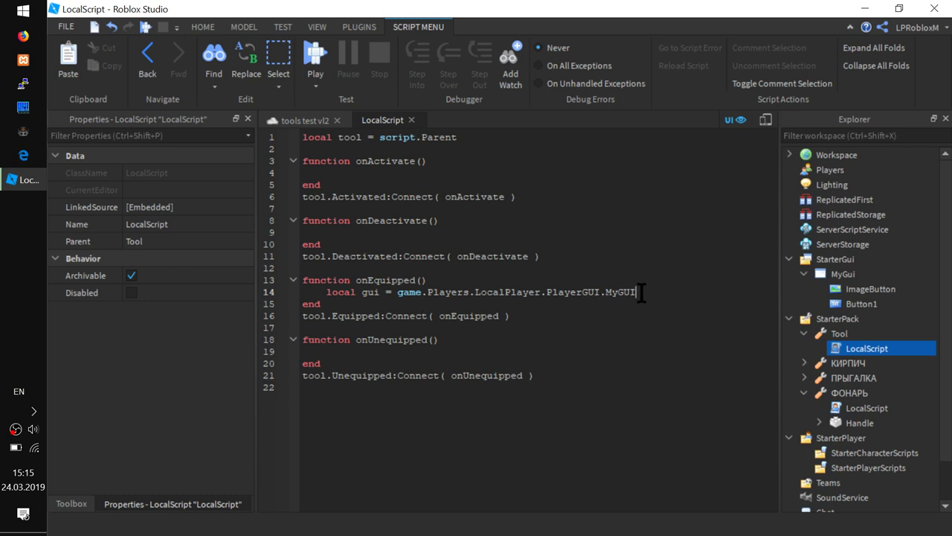
- Add the line gui.Enabled = true below the gui declaration in onEquipped
key("Return")
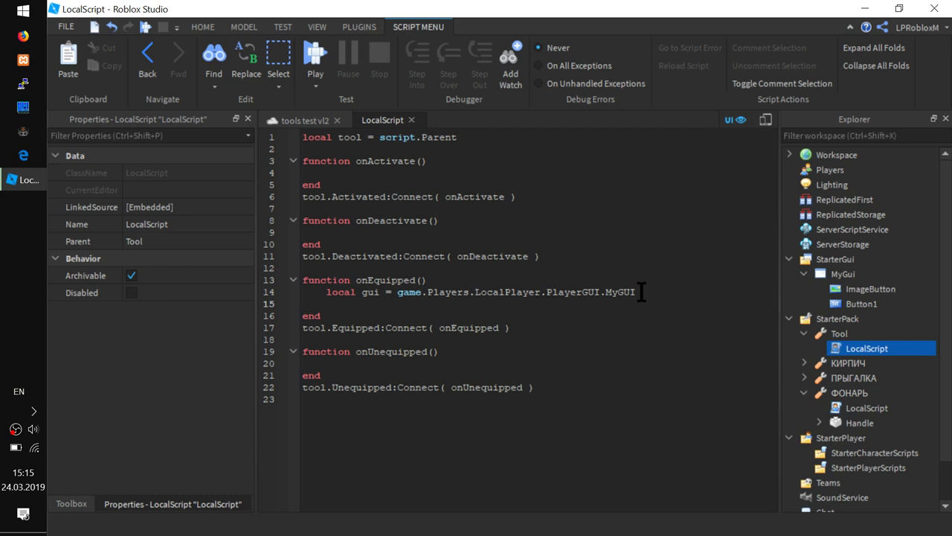
type("gui")
key("BackSpace")
type(".Enabled = true")
- Copy both gui lines from onEquipped into onUnequipped, fix the indentation, and set gui.Enabled to false there
left_click_drag(485, 304, 275, 296)
key("ctrl+c")
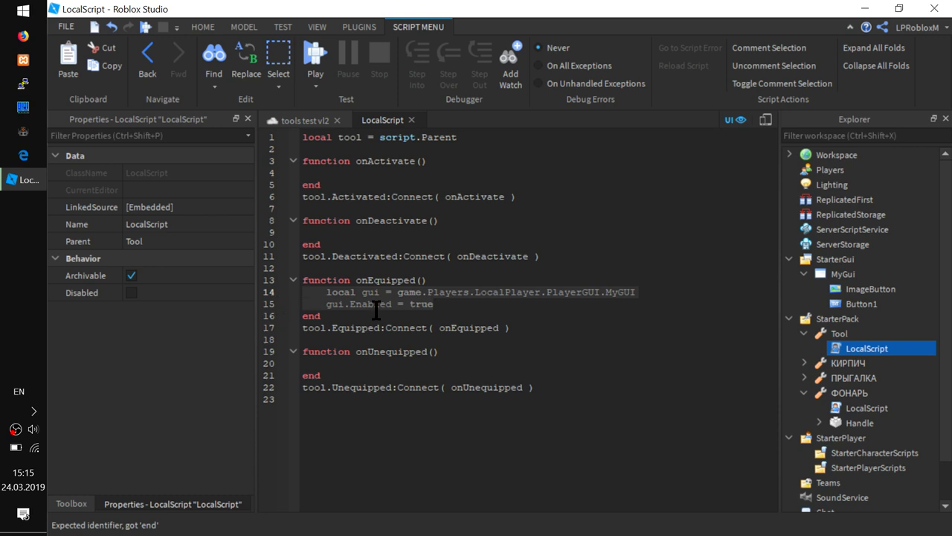
left_click(405, 365)
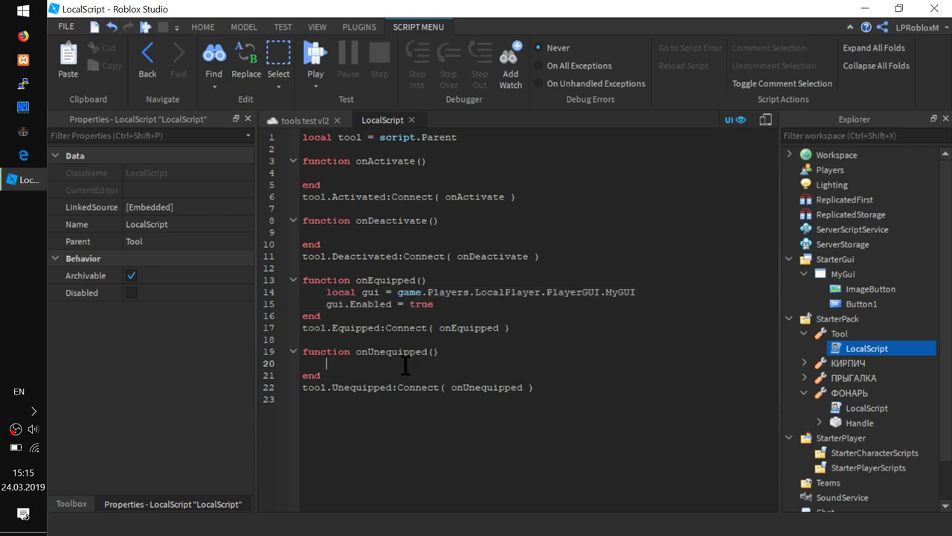
key("ctrl+v")
left_click(350, 363)
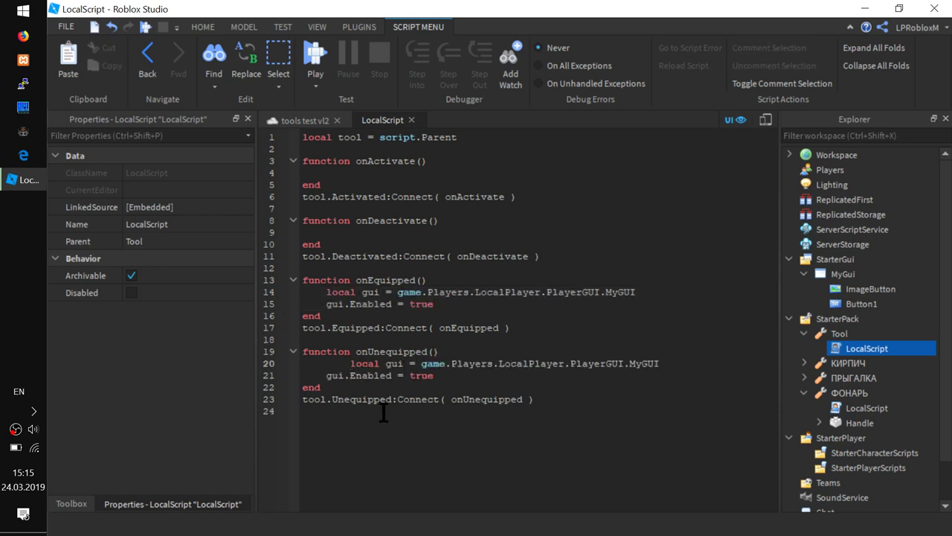
key("BackSpace")
double_click(418, 376)
type("false")
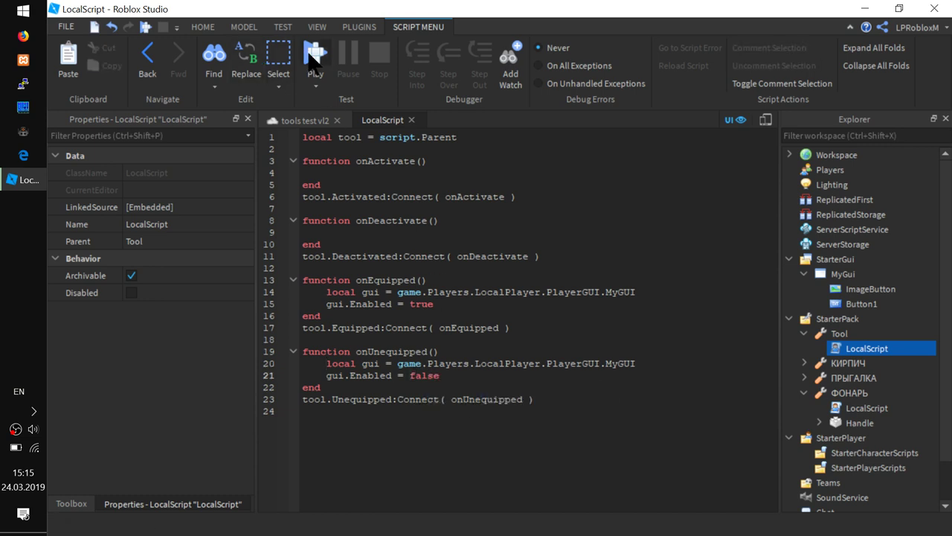
- Start a playtest and equip and unequip the Tool to test its script
left_click(310, 56)
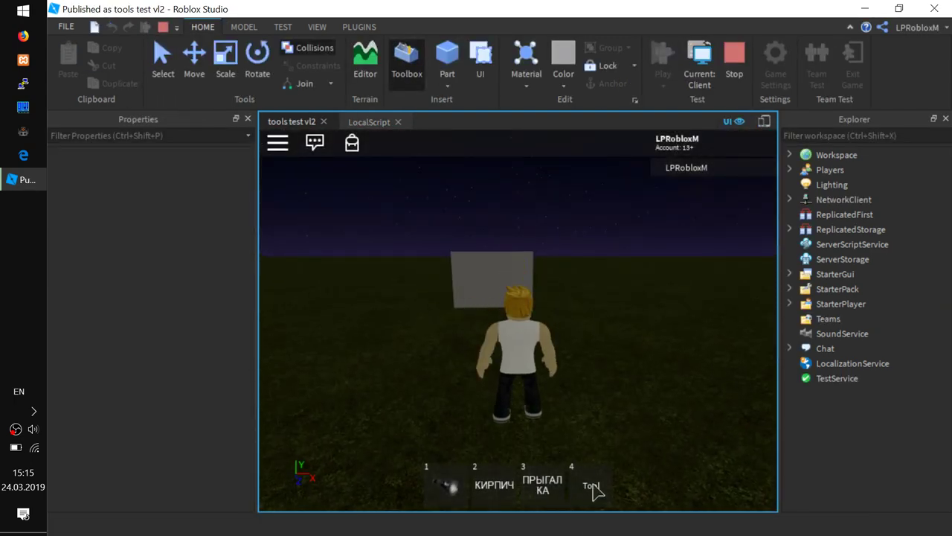
left_click(594, 487)
left_click(594, 487)
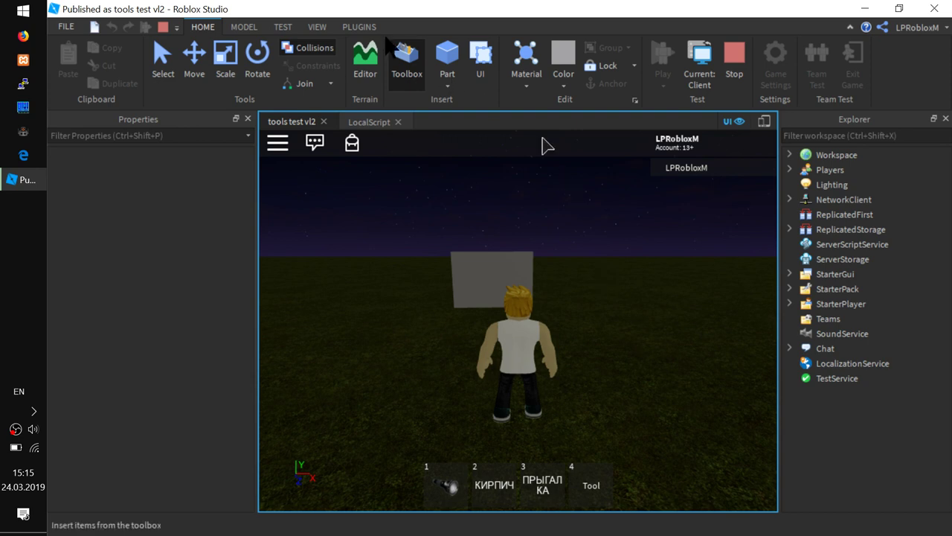
- Show the Output window during the playtest, equip the Tool again, and stop the test
left_click(317, 26)
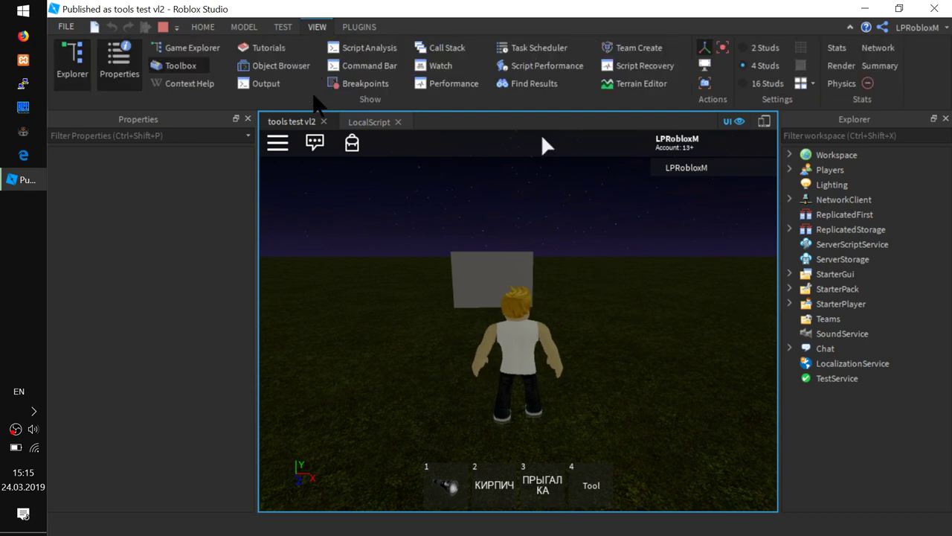
left_click(266, 83)
left_click(604, 400)
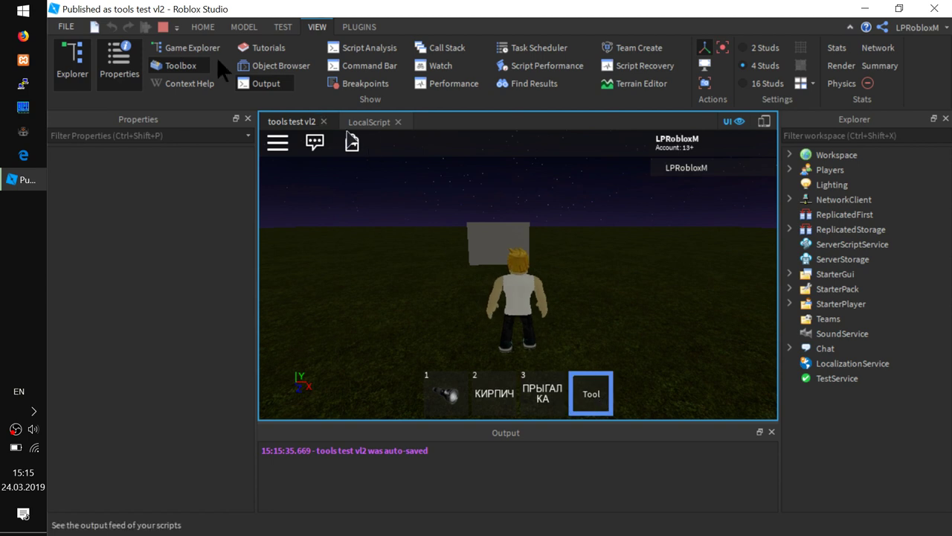
left_click(163, 26)
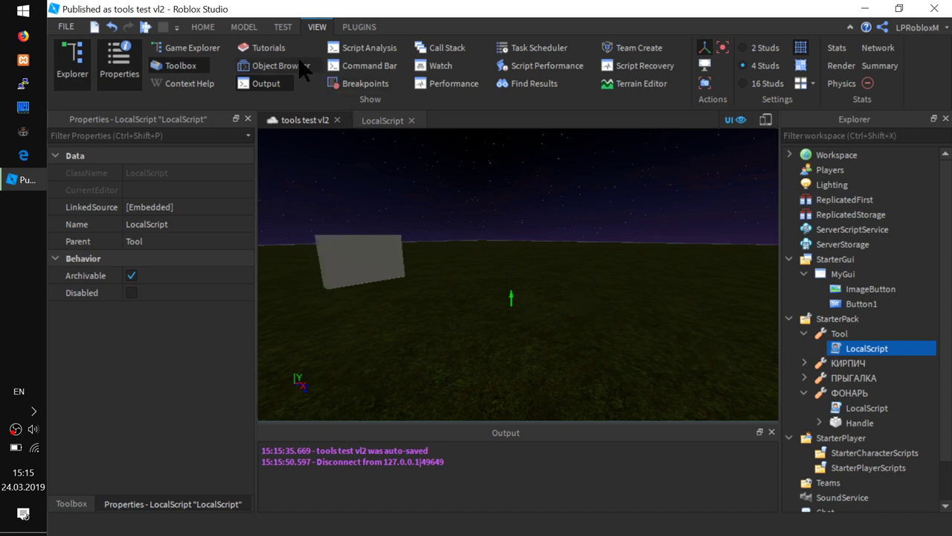
- Insert a block Part into the workspace, rename it Handle, and move it into the StarterPack Tool
left_click(203, 26)
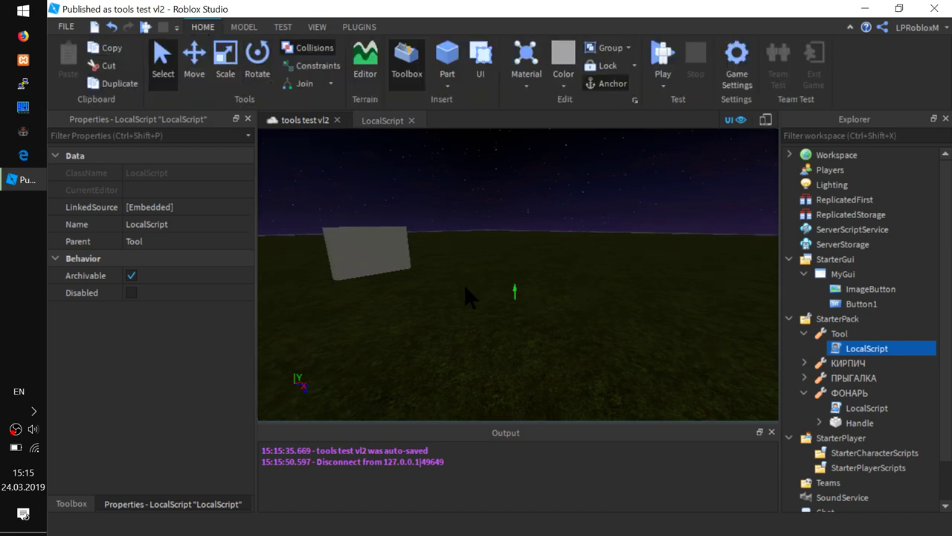
right_click_drag(464, 283, 465, 284)
left_click(448, 69)
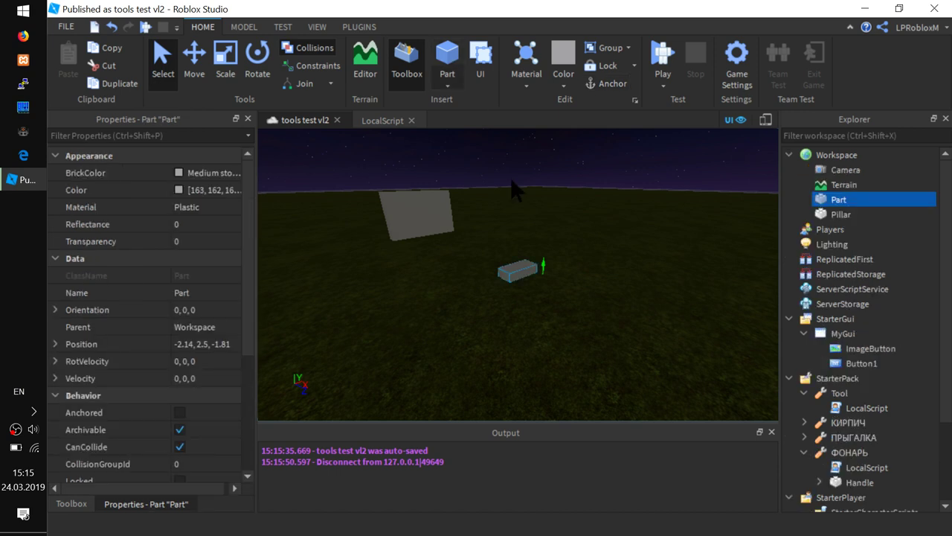
right_click(826, 197)
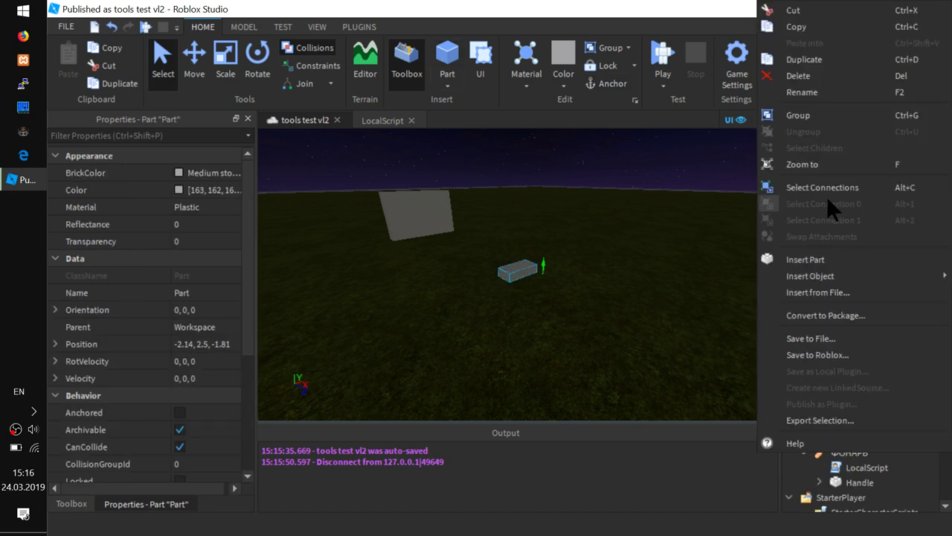
left_click(807, 92)
type("H")
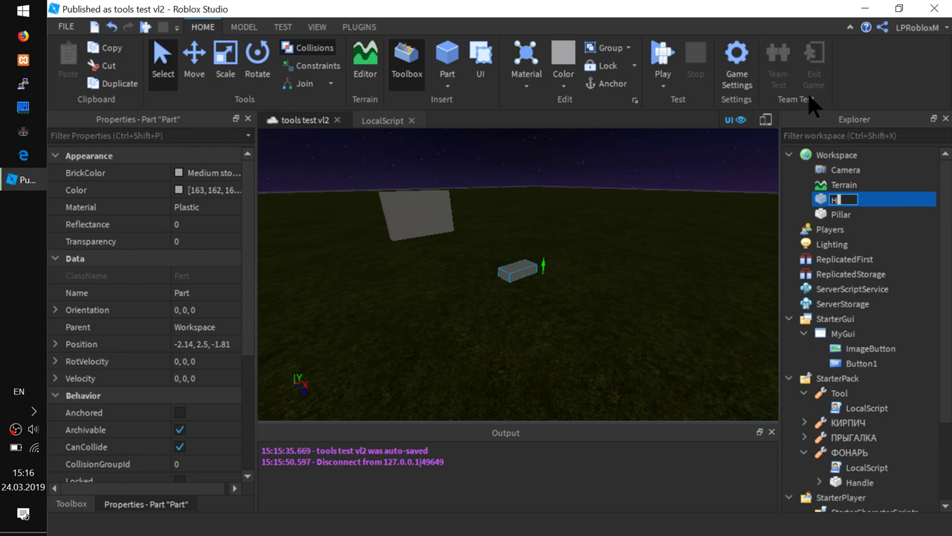
type("andle")
key("Return")
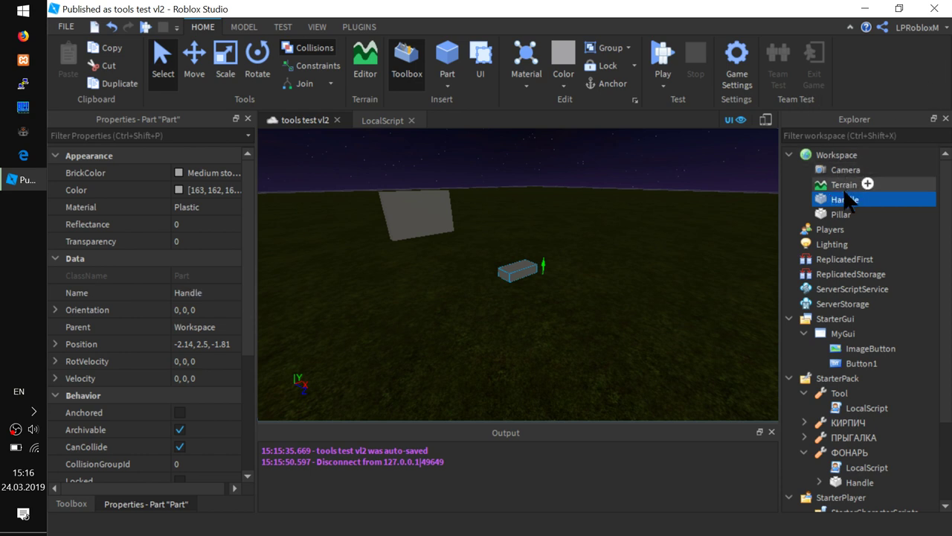
left_click_drag(844, 211, 844, 394)
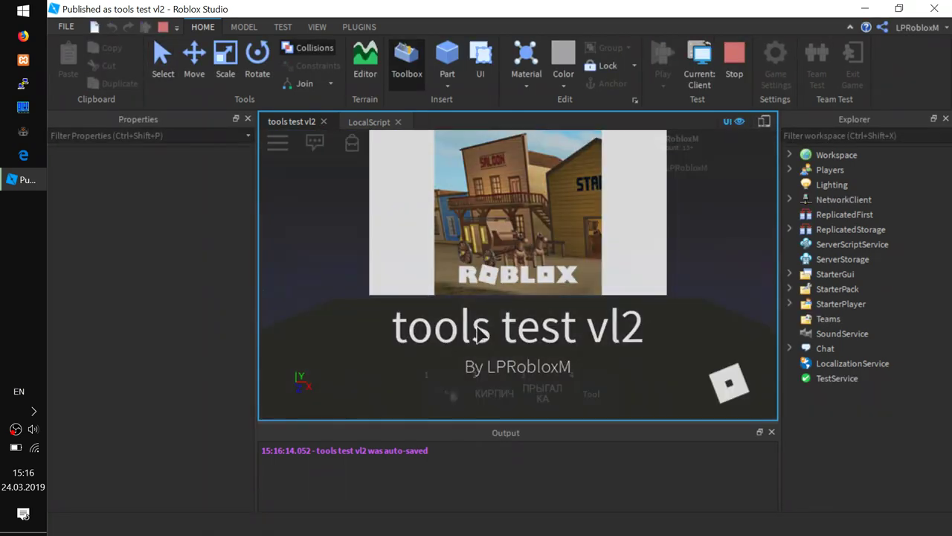
- Playtest with the Tool equipped, check the exact name of the GUI container under the local player, and stop the test
left_click(595, 400)
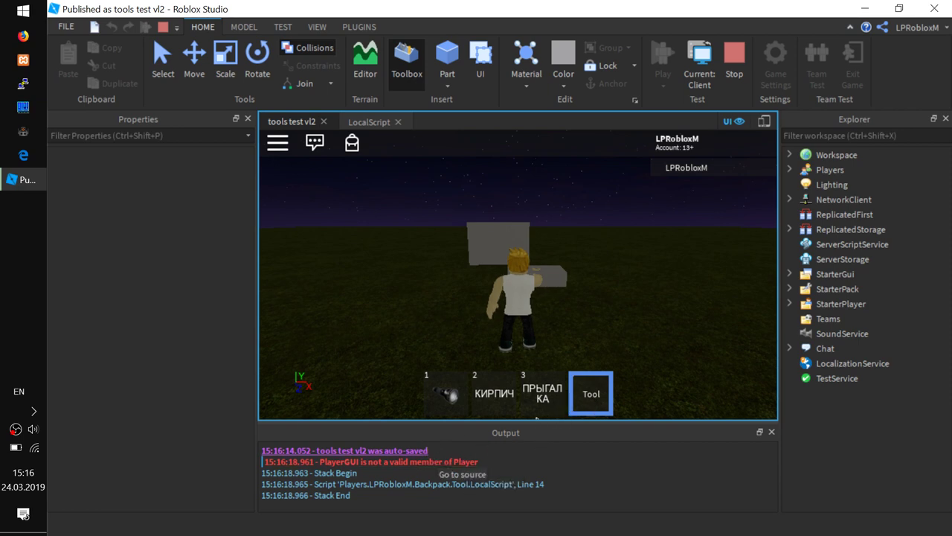
left_click(790, 169)
left_click(804, 184)
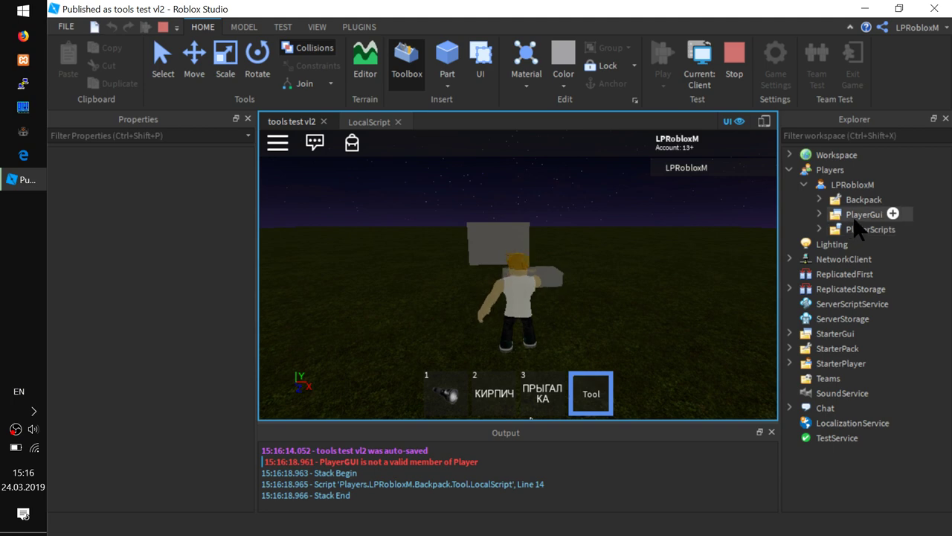
left_click(167, 28)
- In the Tool's LocalScript, correct the container name to PlayerGui in the onUnequipped gui declaration
left_click(372, 121)
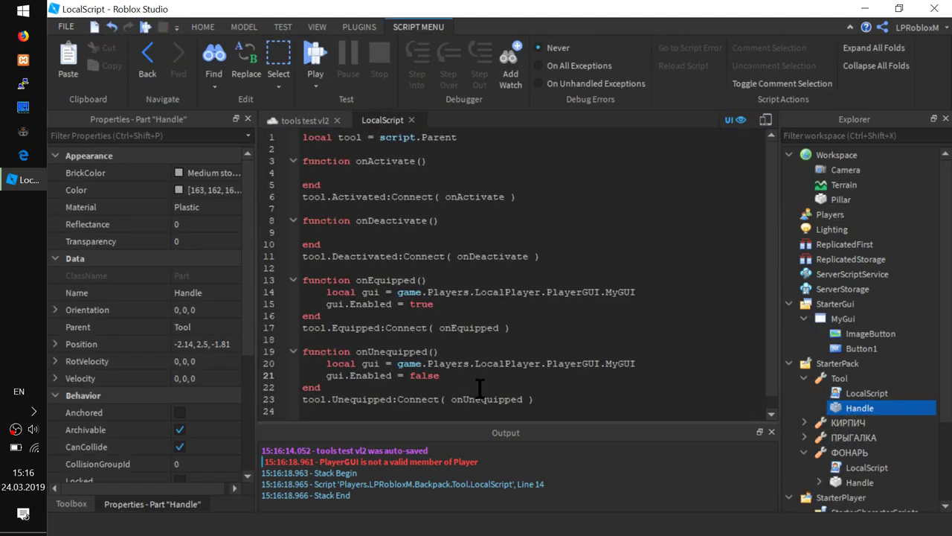
left_click(587, 364)
key("Delete")
type("ui")
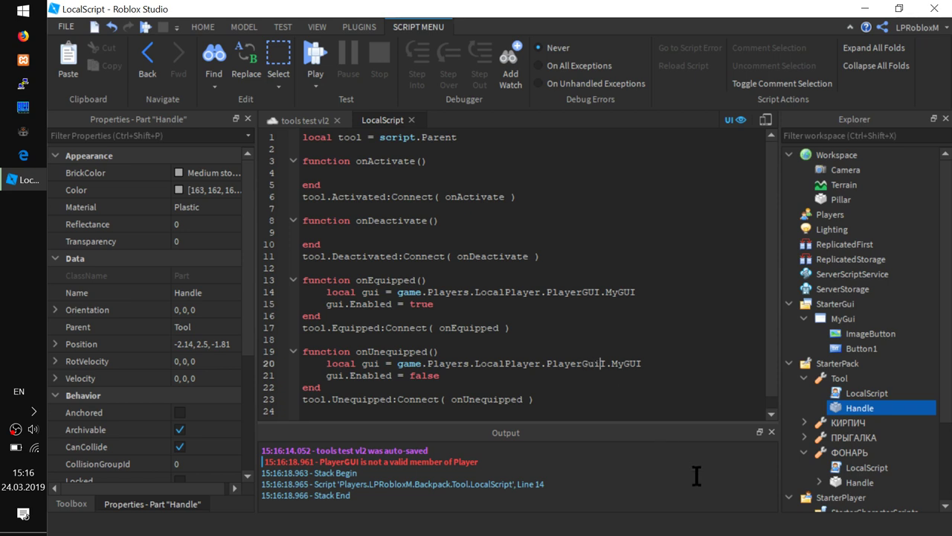
- Correct the onEquipped gui path to end in PlayerGui.MyGui, and fix the spelling of MyGui in onUnequipped as well
key("Up")
key("Up")
key("Up")
key("Up")
key("Up")
key("Up")
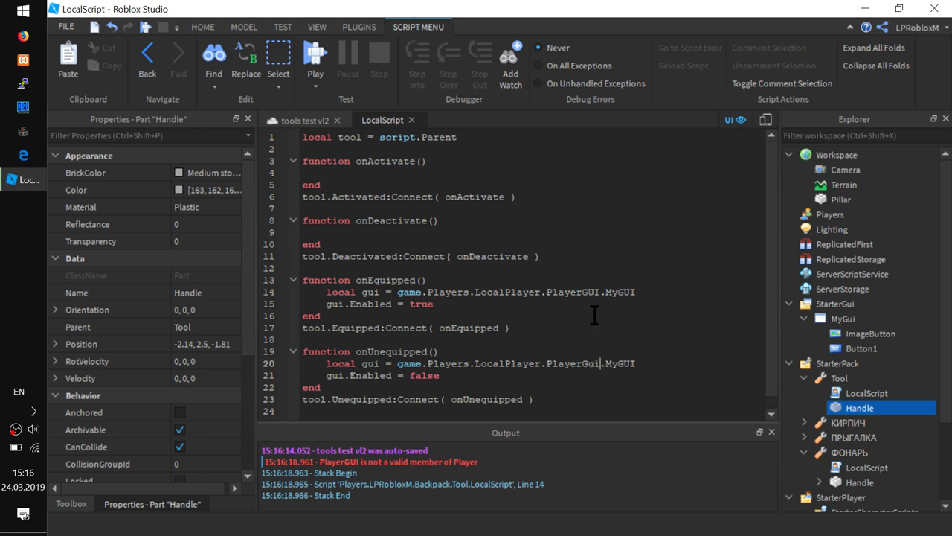
key("Left")
key("Left")
type("ui")
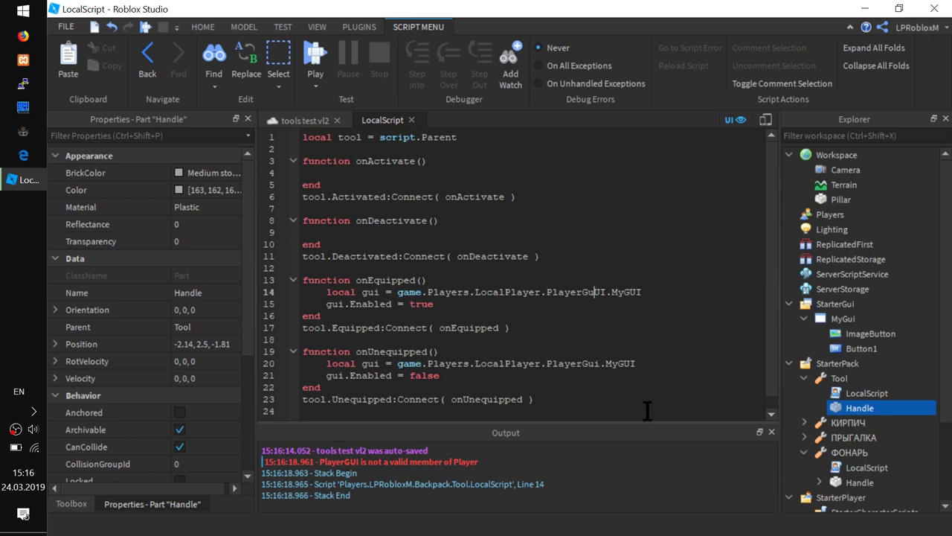
key("Delete")
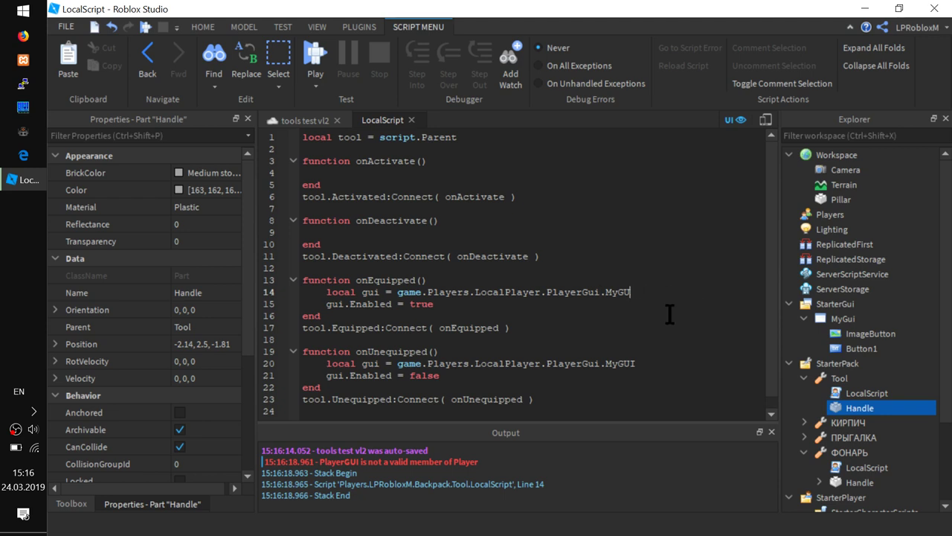
left_click(644, 363)
- Start a playtest and repeatedly equip and unequip the Tool to check that the MyGui buttons appear and disappear
left_click(326, 60)
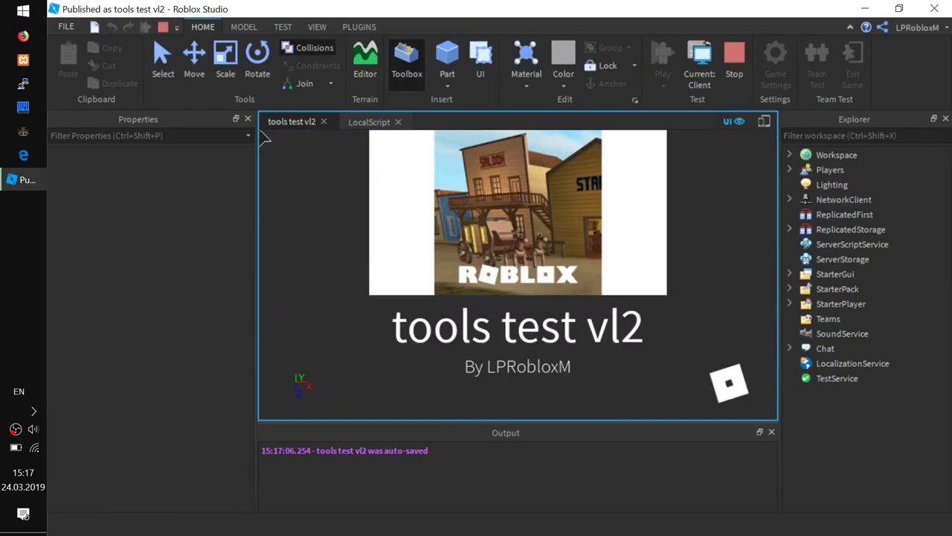
left_click(592, 402)
left_click(592, 401)
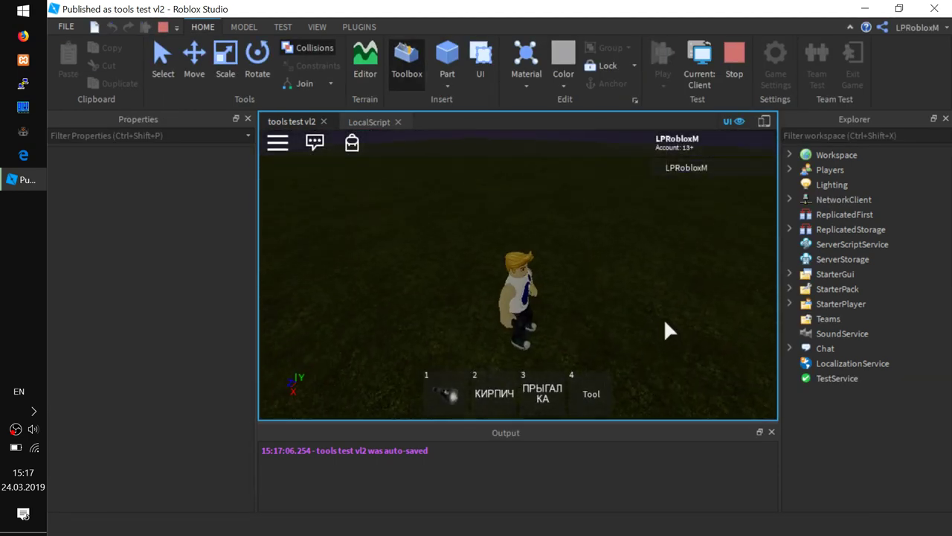
left_click(600, 398)
left_click(600, 399)
left_click(599, 399)
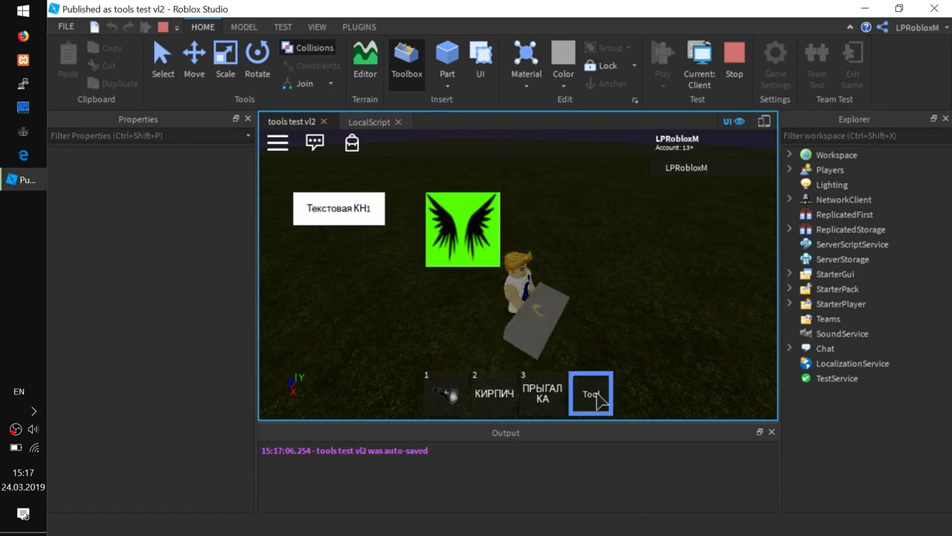
right_click_drag(617, 303, 617, 304)
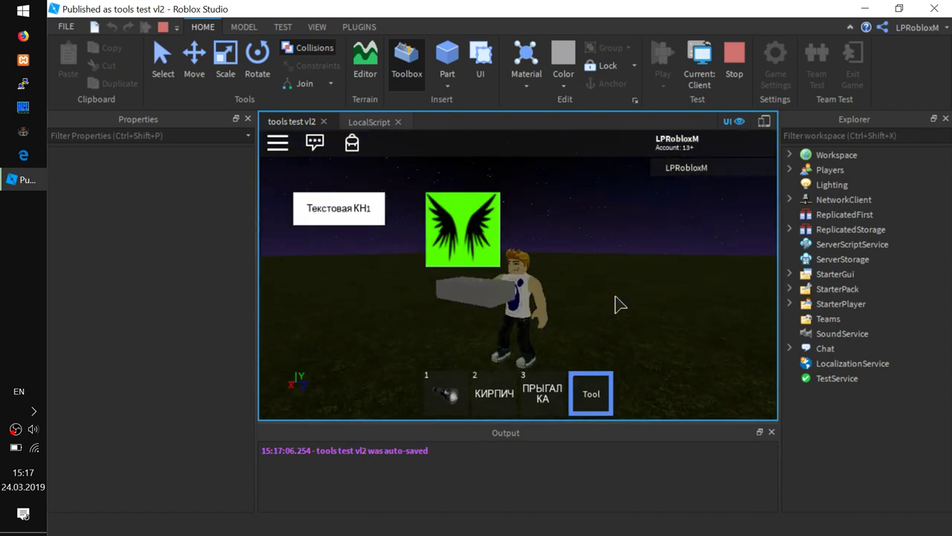
left_click(596, 403)
left_click(596, 404)
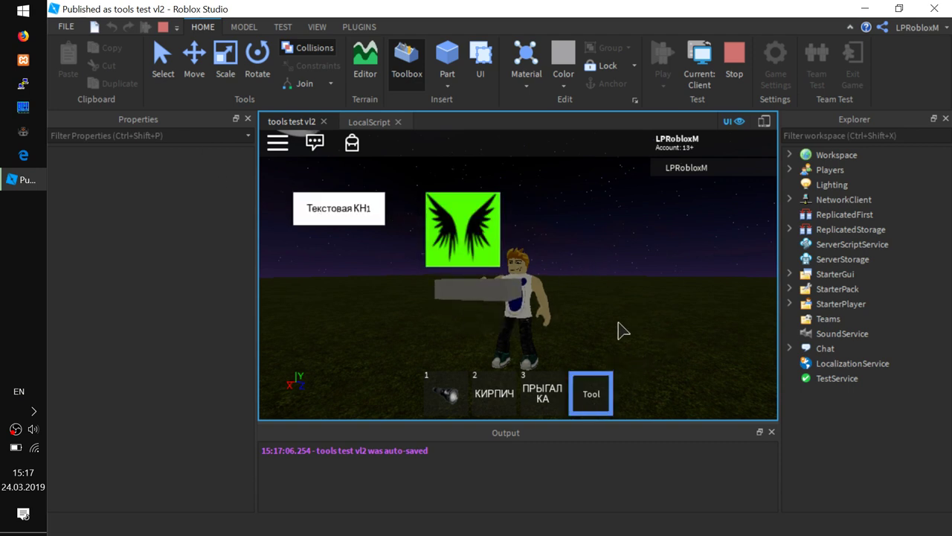
left_click(587, 388)
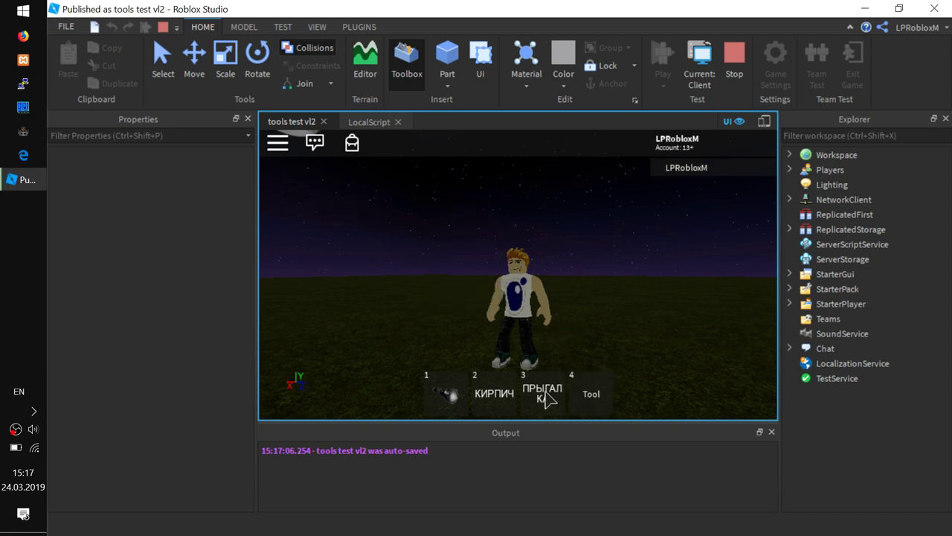
- In the playtest, try out the КИРПИЧ tool, equip and drop the flashlight, and drop КИРПИЧ as well
left_click(493, 393)
left_click(544, 280)
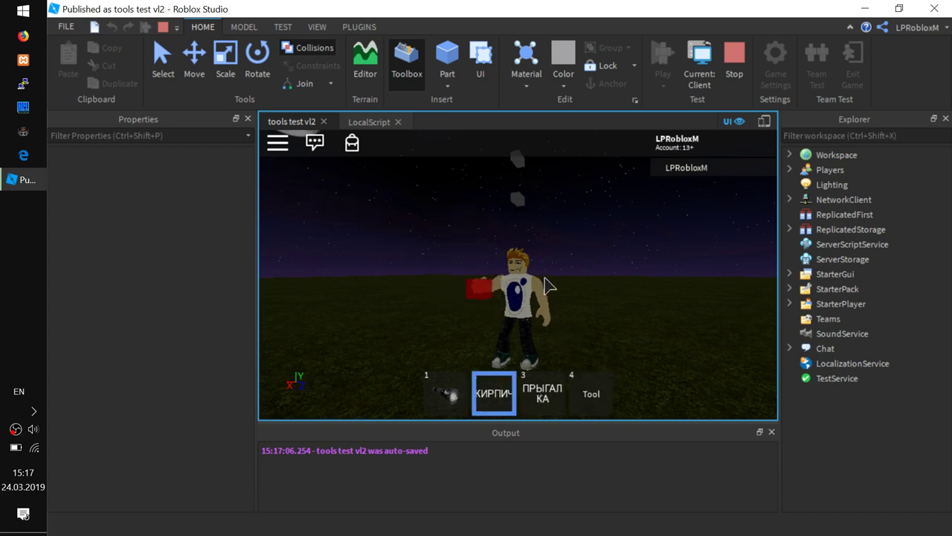
left_click(447, 394)
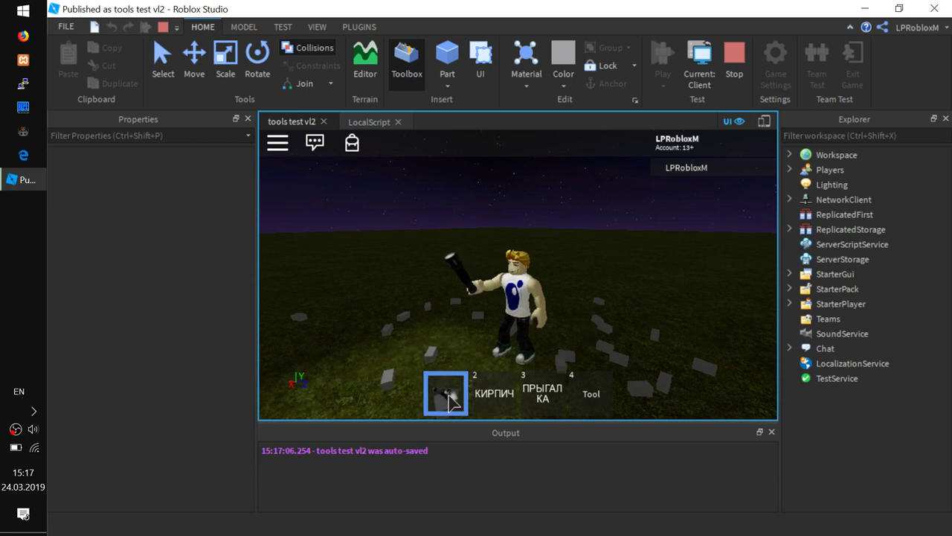
key("BackSpace")
left_click(476, 398)
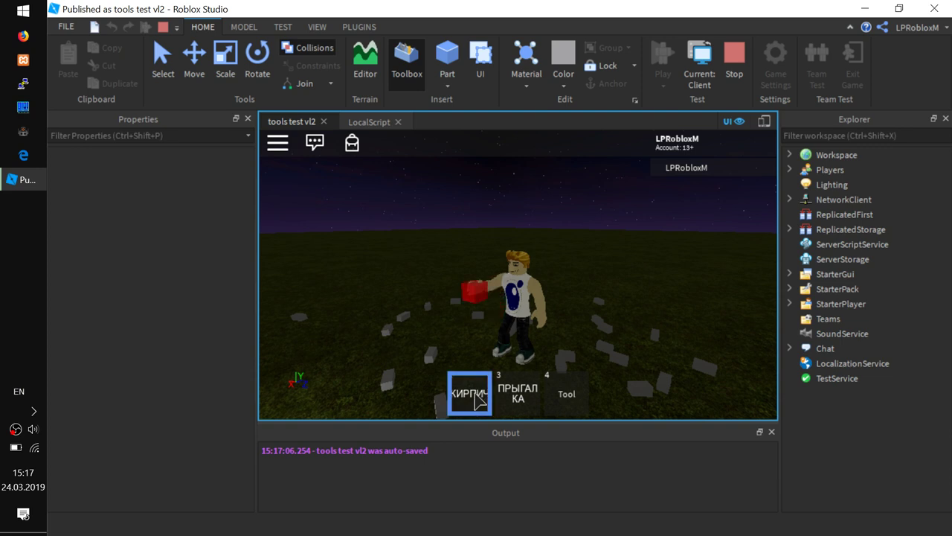
key("BackSpace")
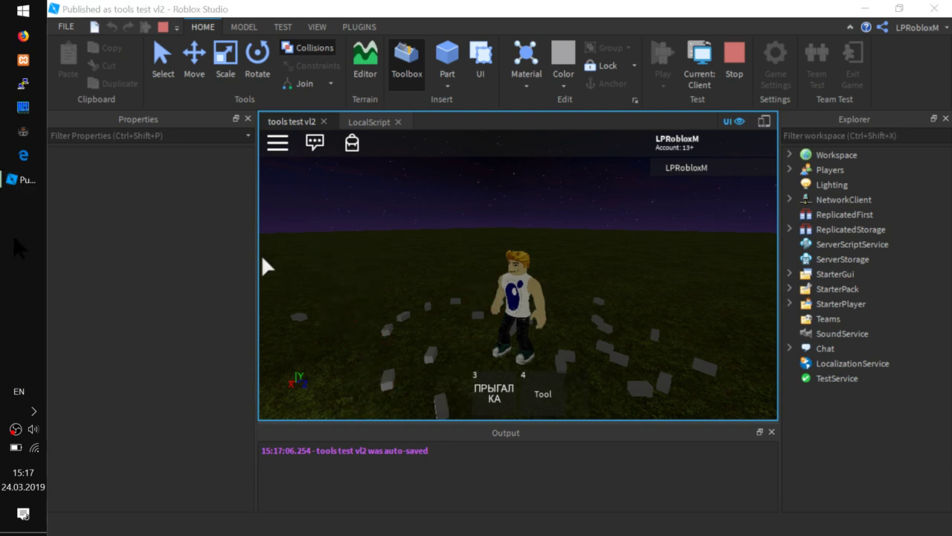